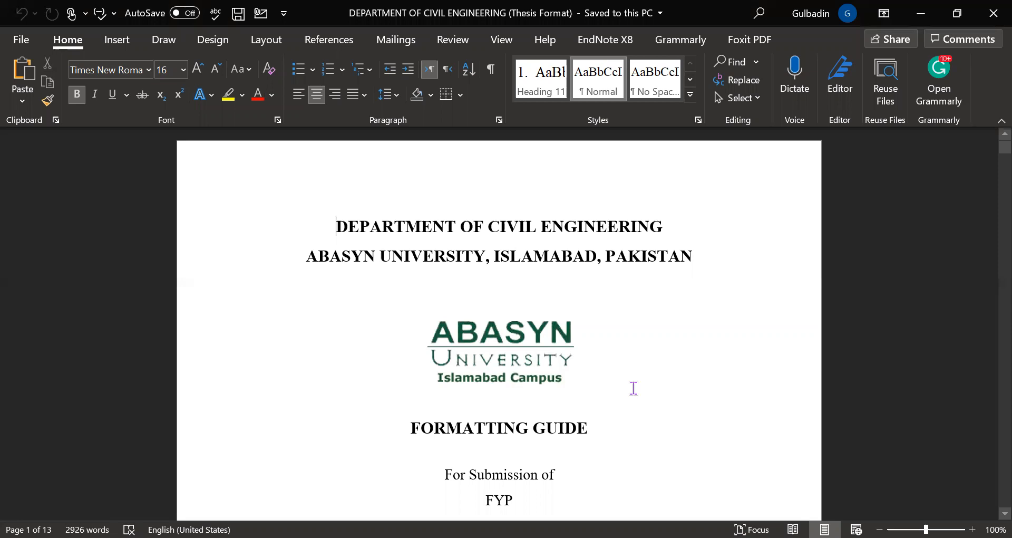
Review the formatting guide's cover page, consistency note and the Fonts requirements for chapter numbers, chapter names and headings.
scroll(634, 388, "down", 5)
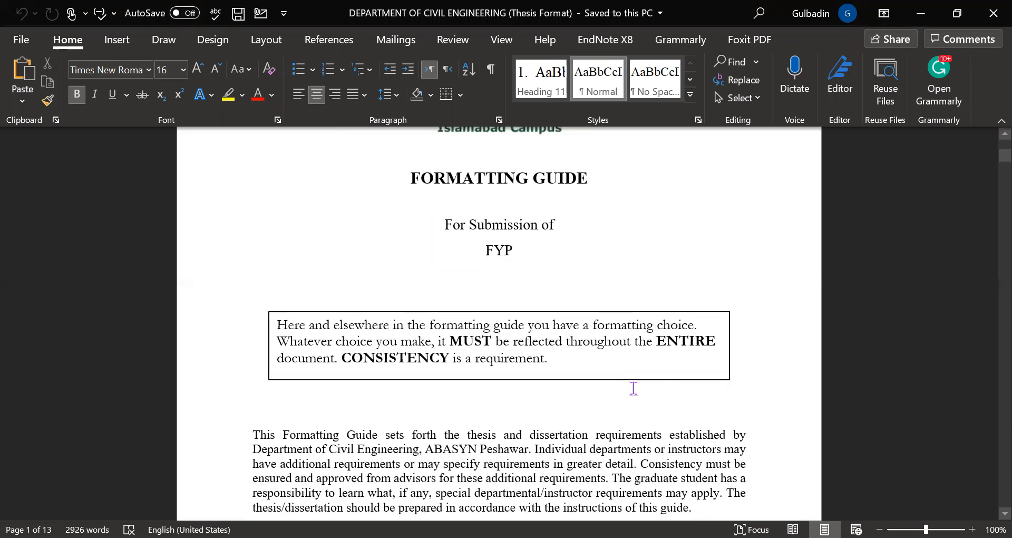
scroll(633, 388, "down", 10)
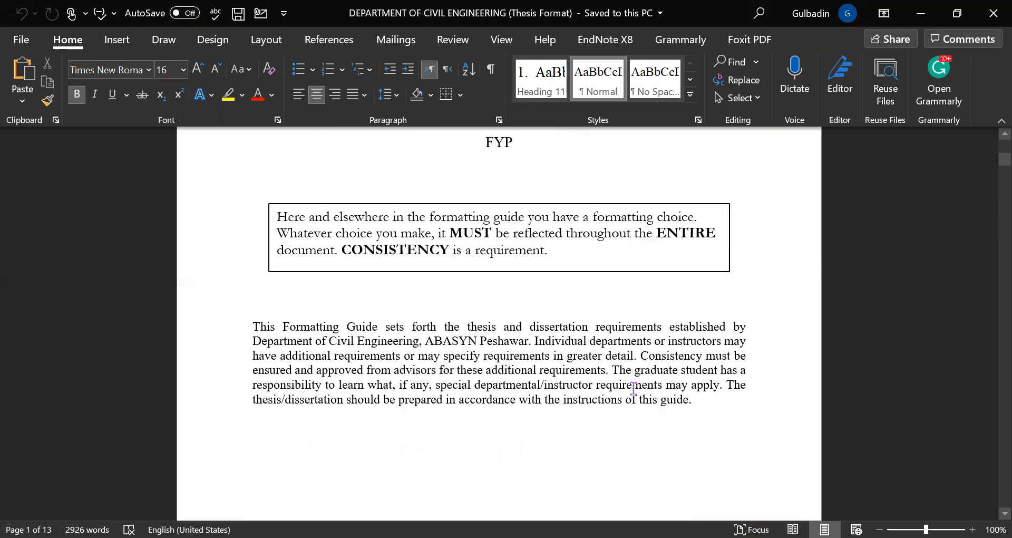
scroll(634, 388, "down", 2)
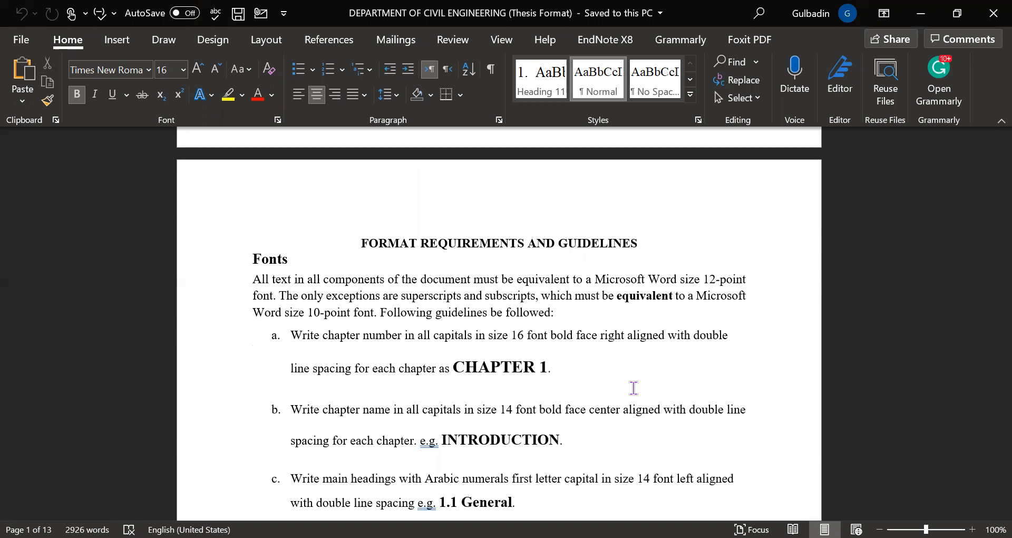
scroll(634, 388, "down", 1)
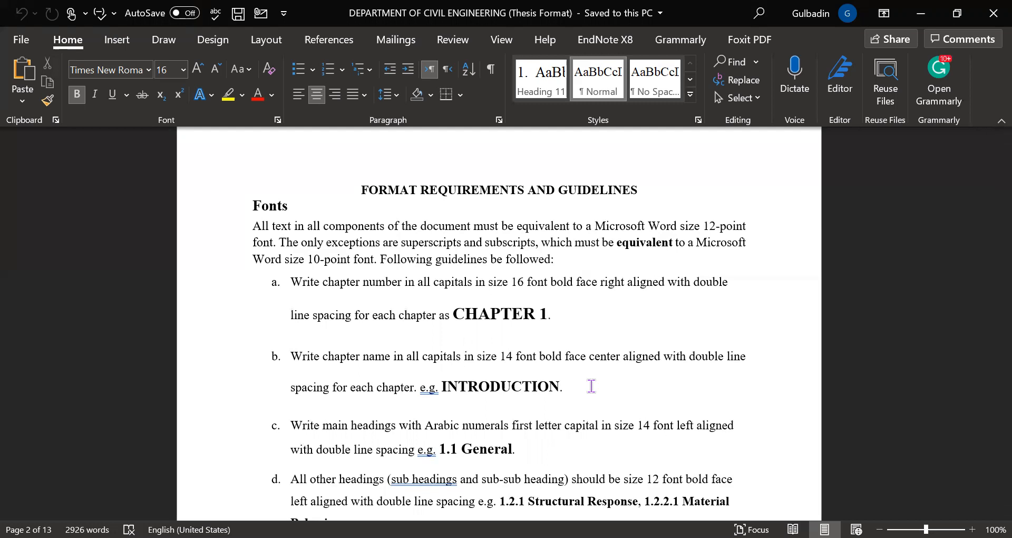
scroll(591, 386, "down", 1)
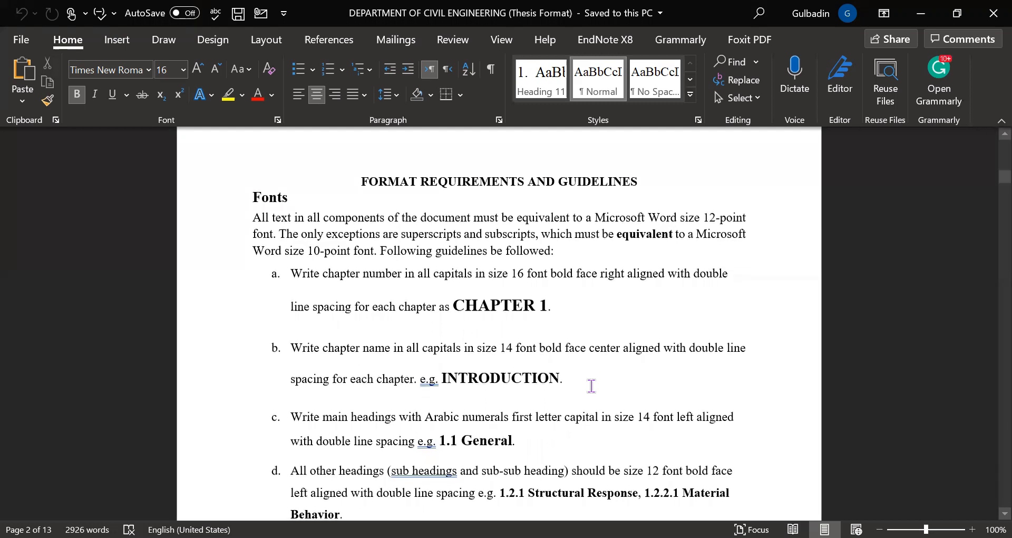
scroll(592, 386, "up", 15)
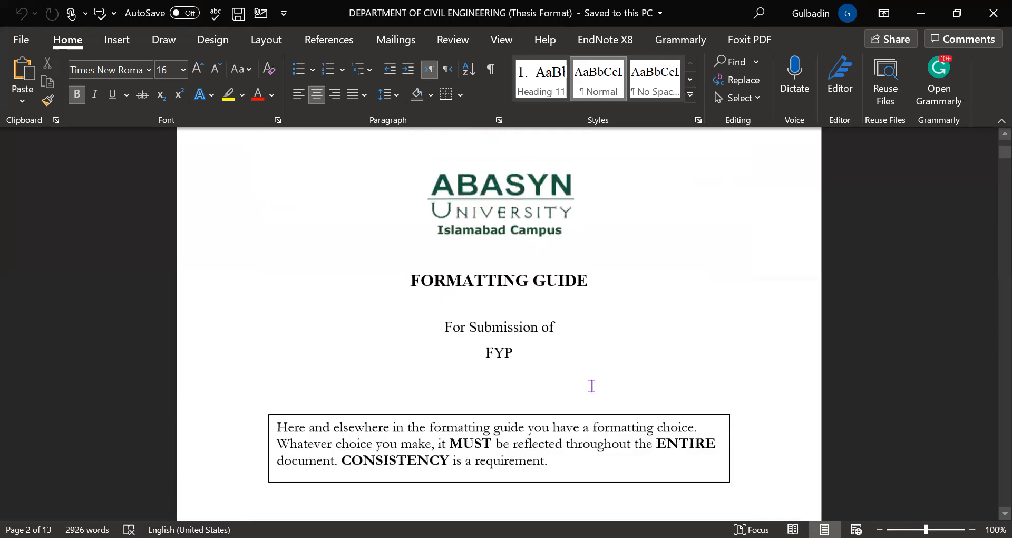
scroll(591, 386, "up", 4)
Review the guide's rules on spacing and margins, footnotes, reprints and page numbering, and highlight the Divisions and Subdivisions paragraph.
scroll(591, 386, "down", 5)
scroll(591, 386, "down", 20)
scroll(592, 386, "down", 15)
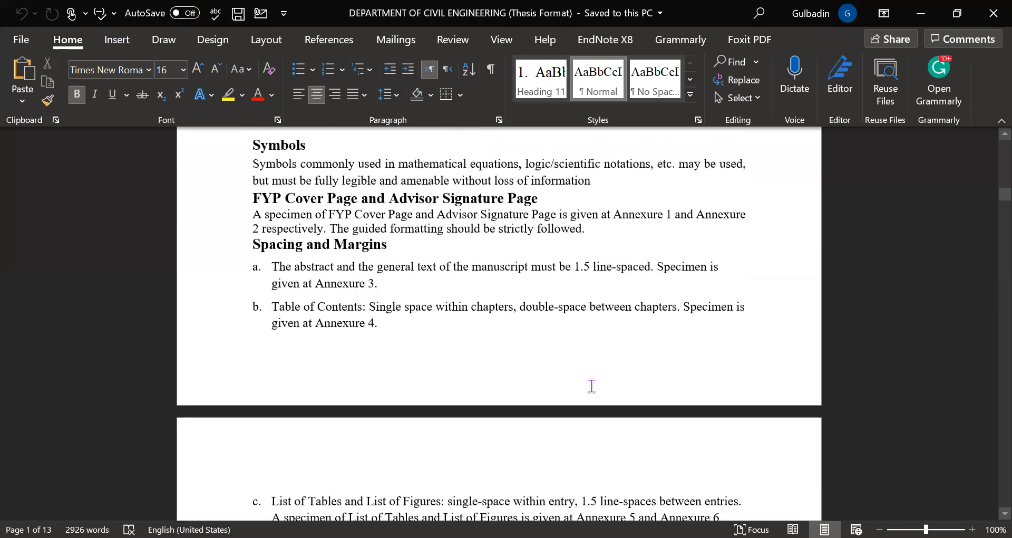
scroll(591, 386, "down", 12)
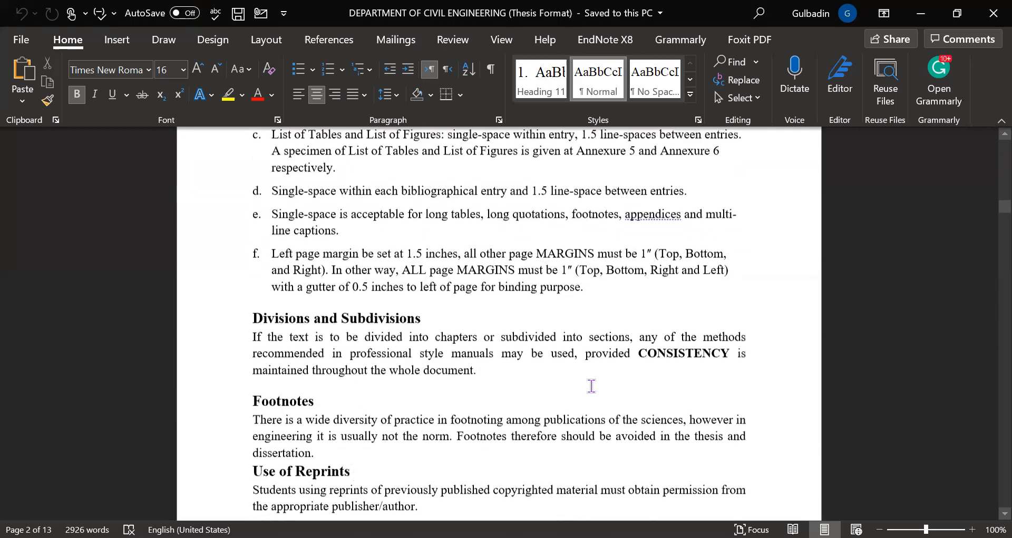
scroll(592, 386, "down", 1)
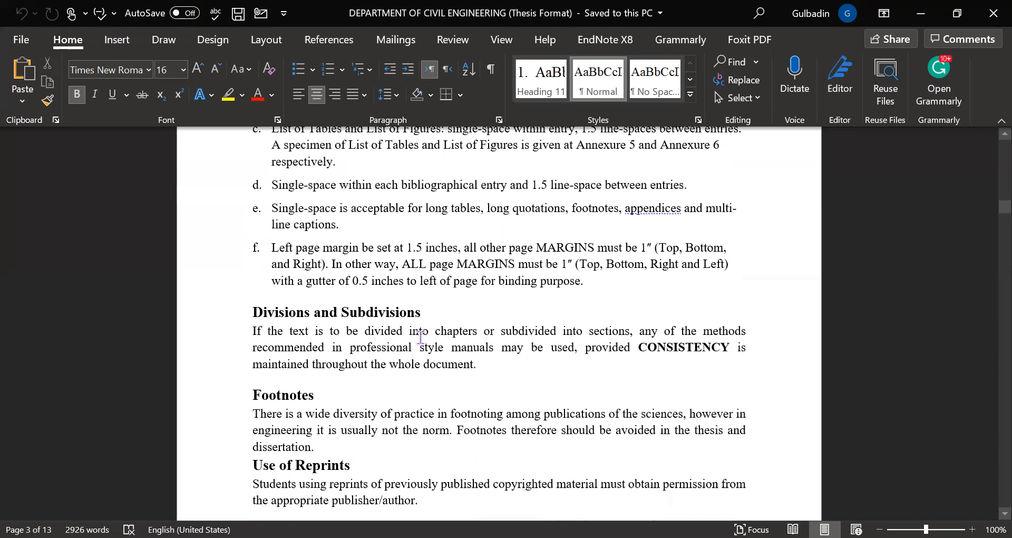
scroll(484, 360, "down", 4)
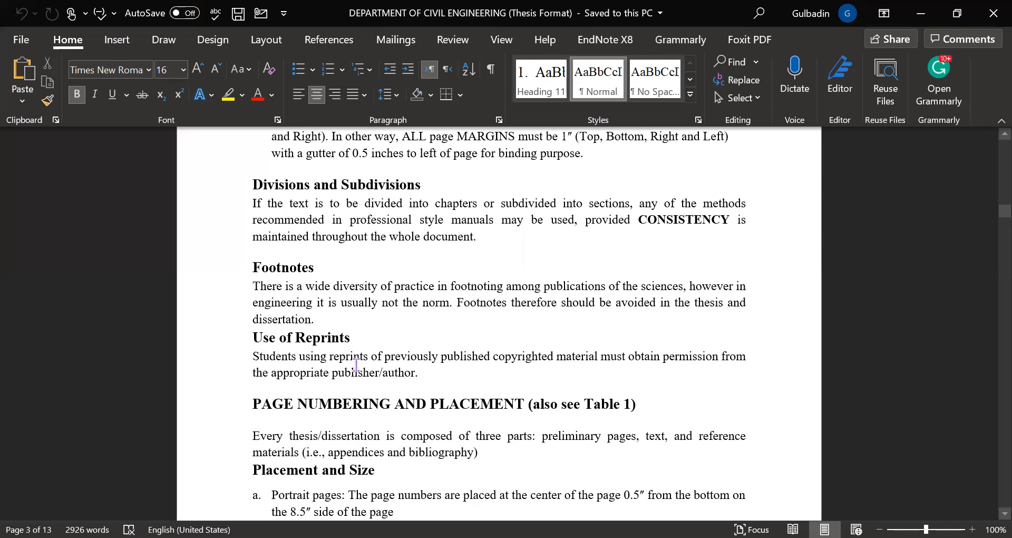
scroll(381, 198, "down", 3)
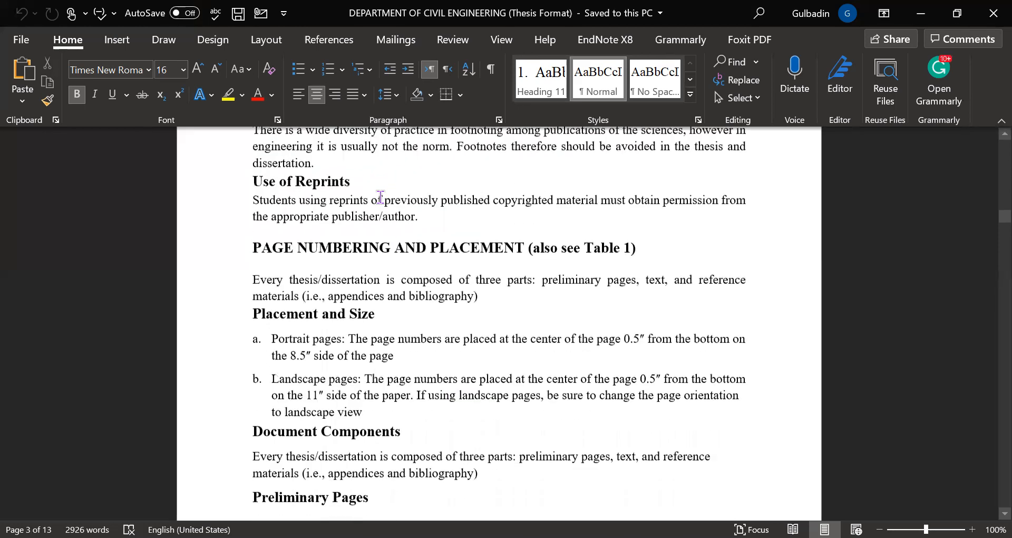
scroll(381, 196, "down", 4)
scroll(377, 199, "up", 6)
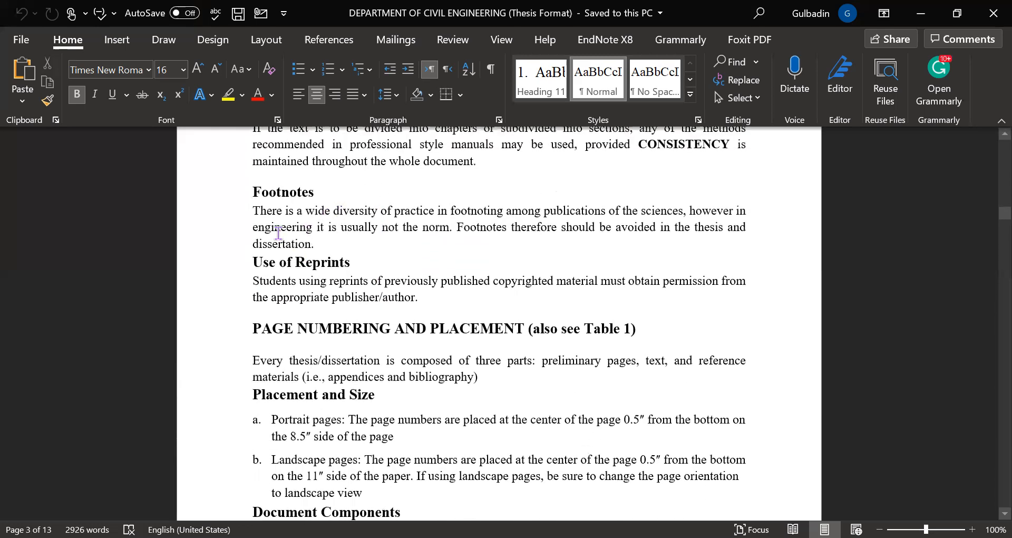
scroll(343, 217, "up", 2)
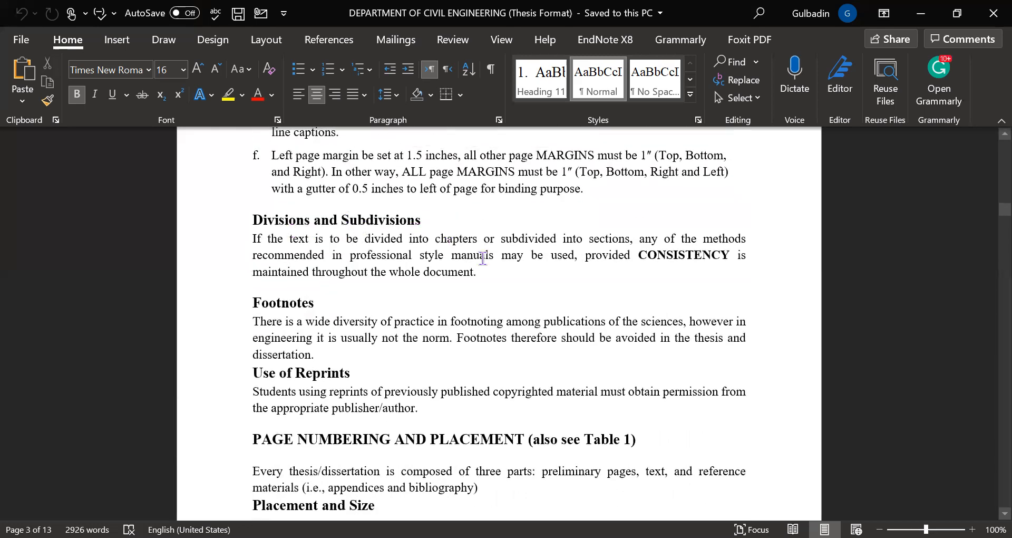
left_click_drag(248, 240, 501, 278)
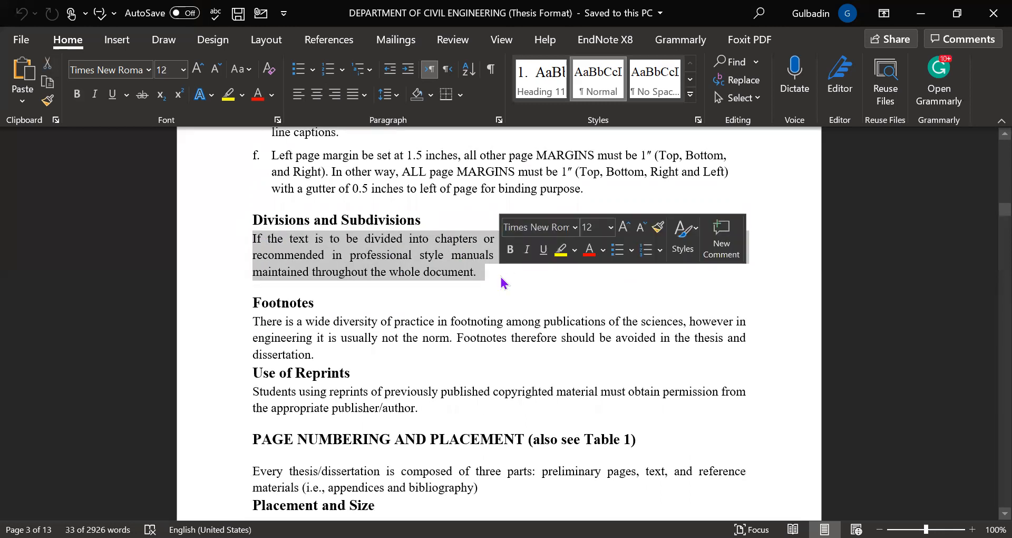
left_click(494, 272)
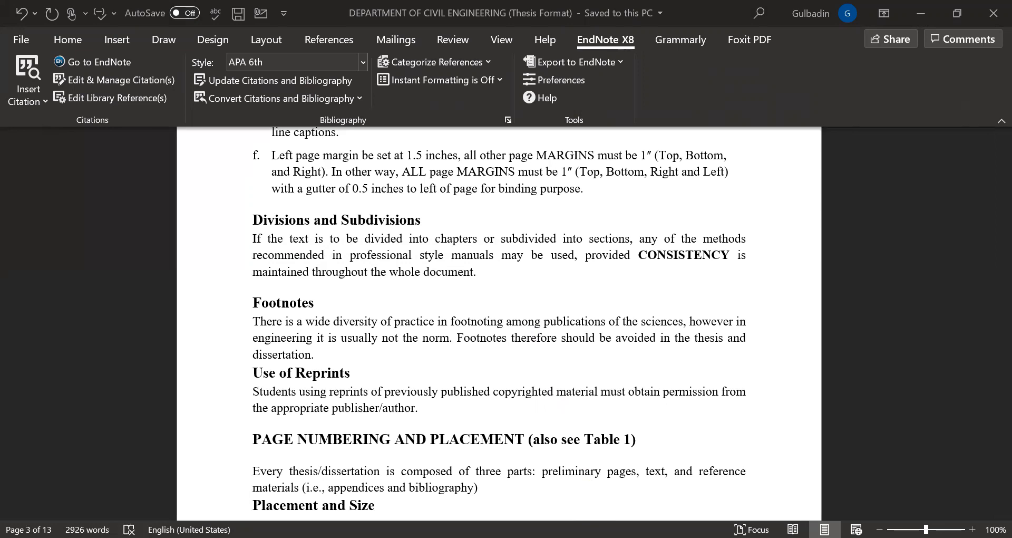
key("alt+Tab")
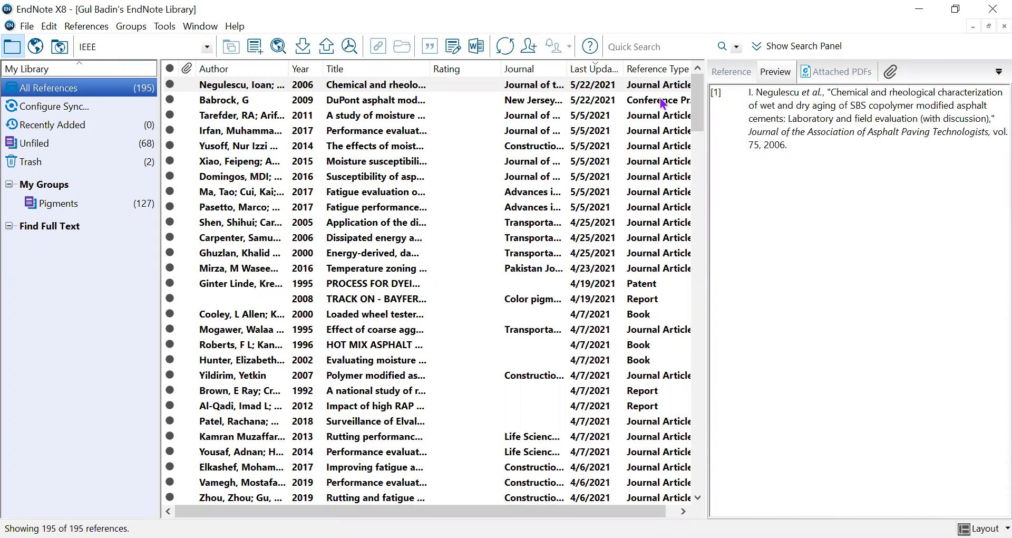
left_click(25, 29)
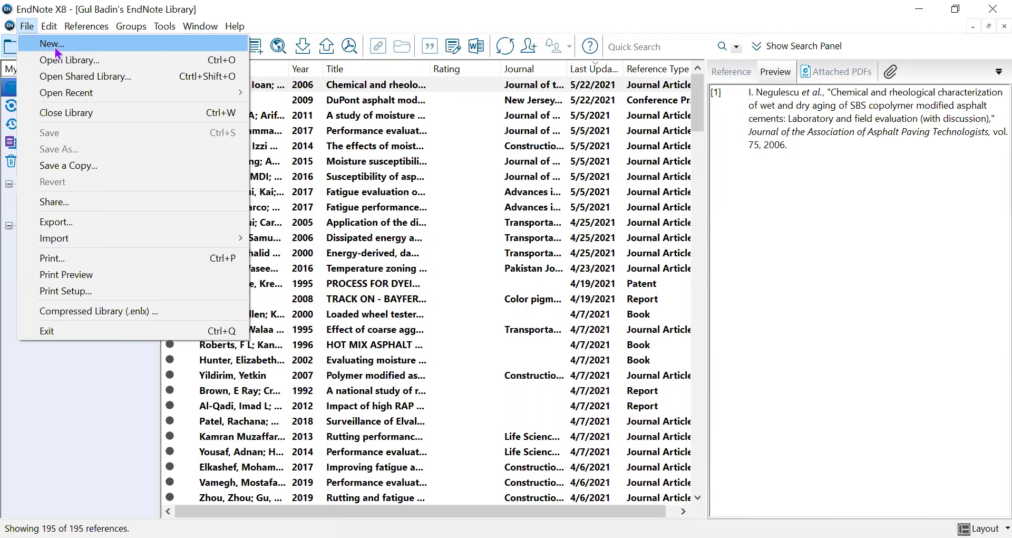
left_click(51, 44)
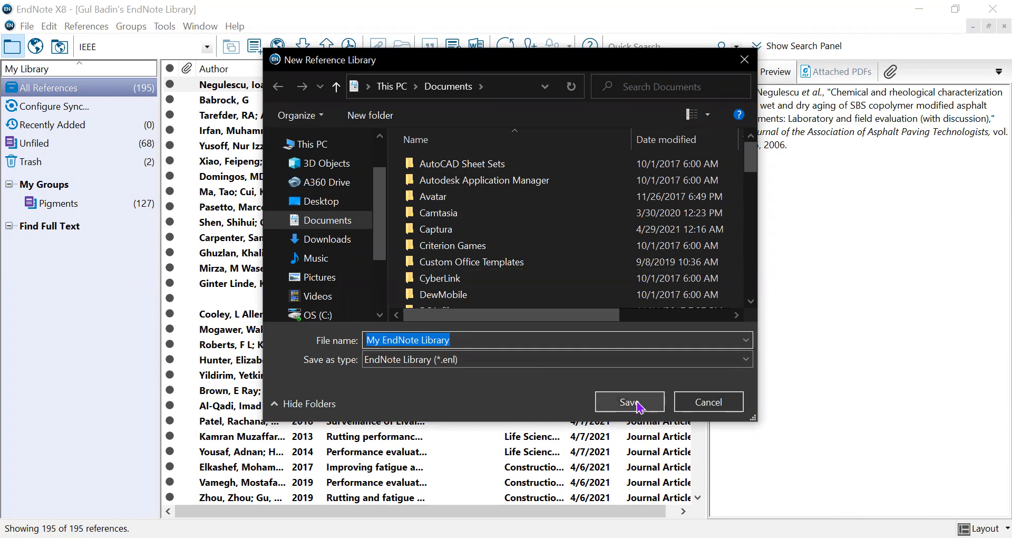
left_click(736, 403)
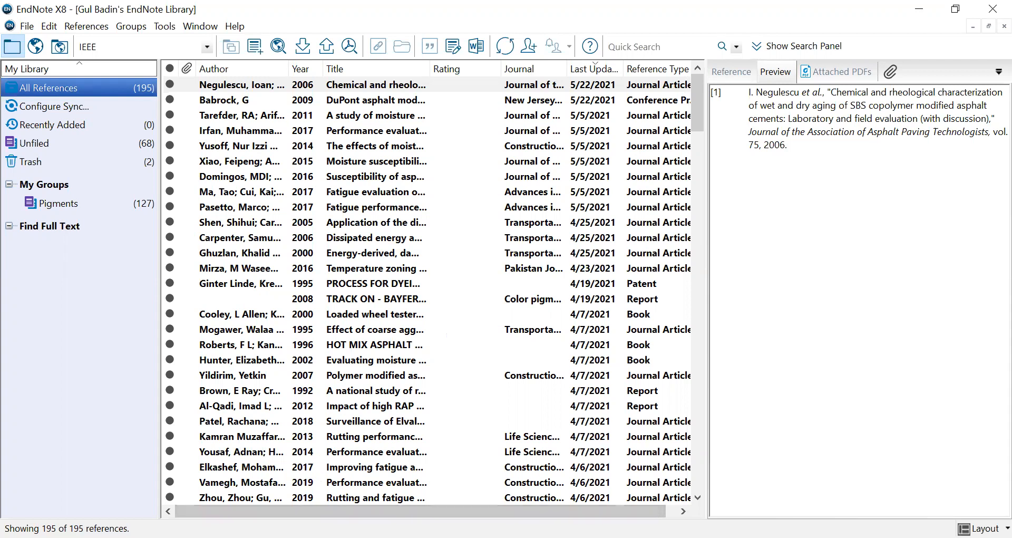
Switch to the browser and search Google Scholar for "effect of addition of pigments on thermal characteristics".
key("alt+Tab")
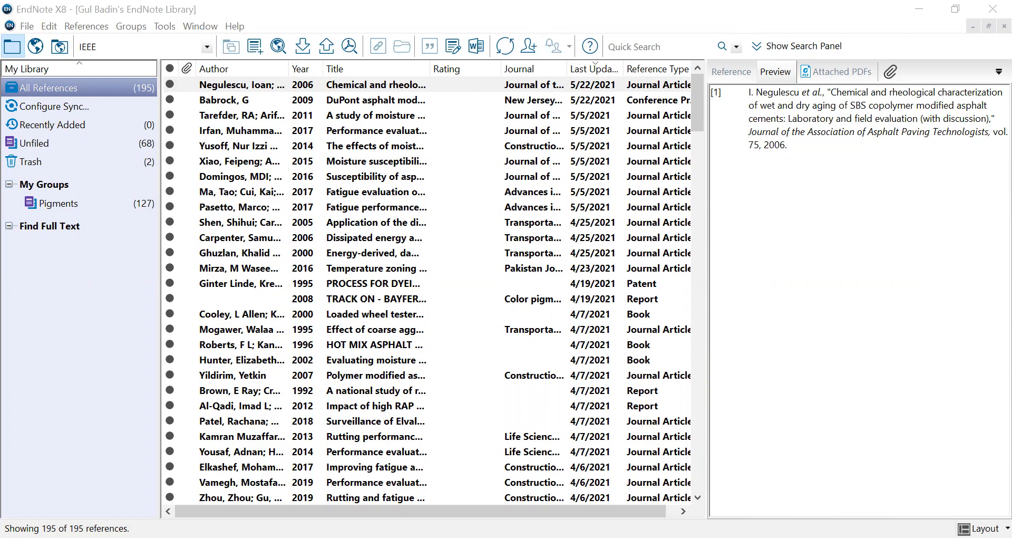
key("alt+Tab")
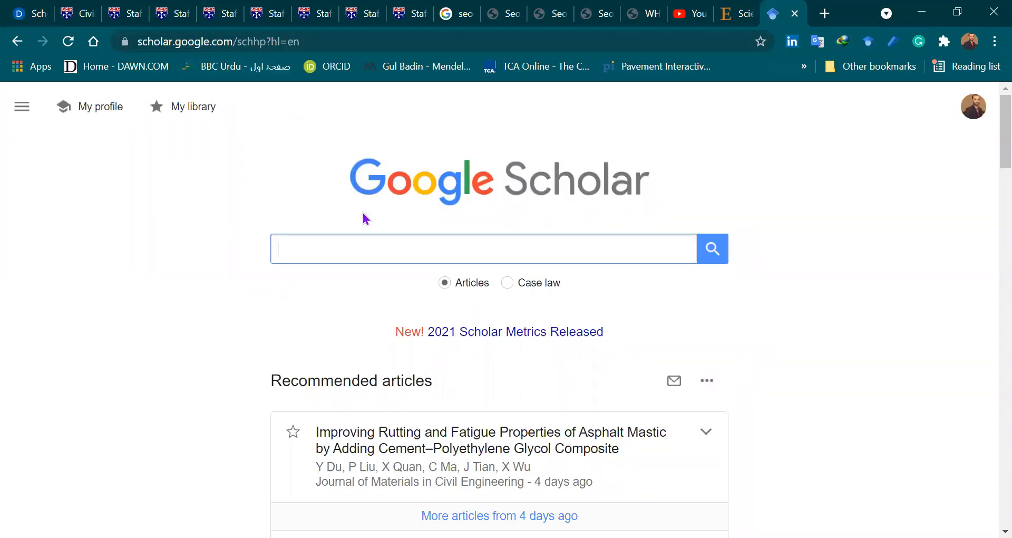
left_click(369, 246)
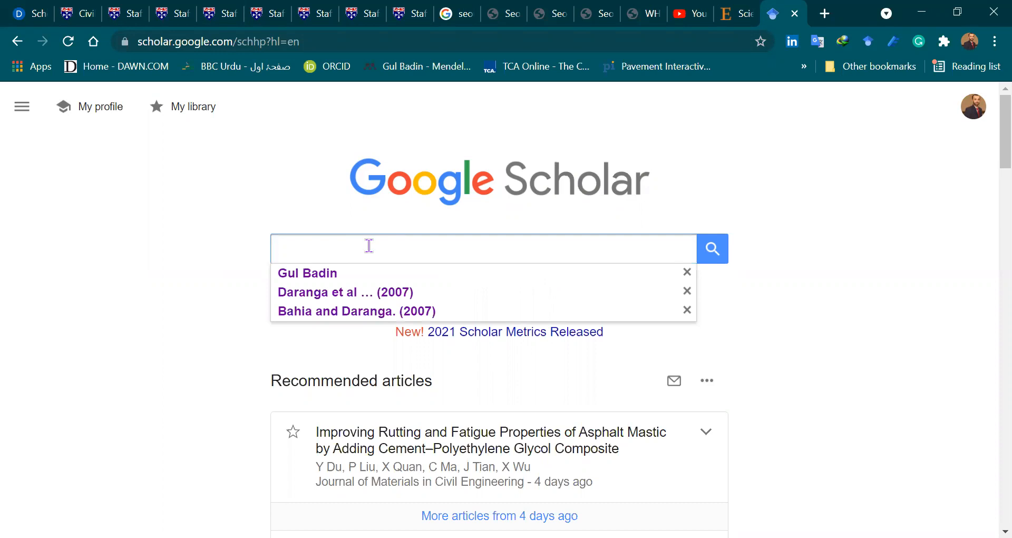
type("effec")
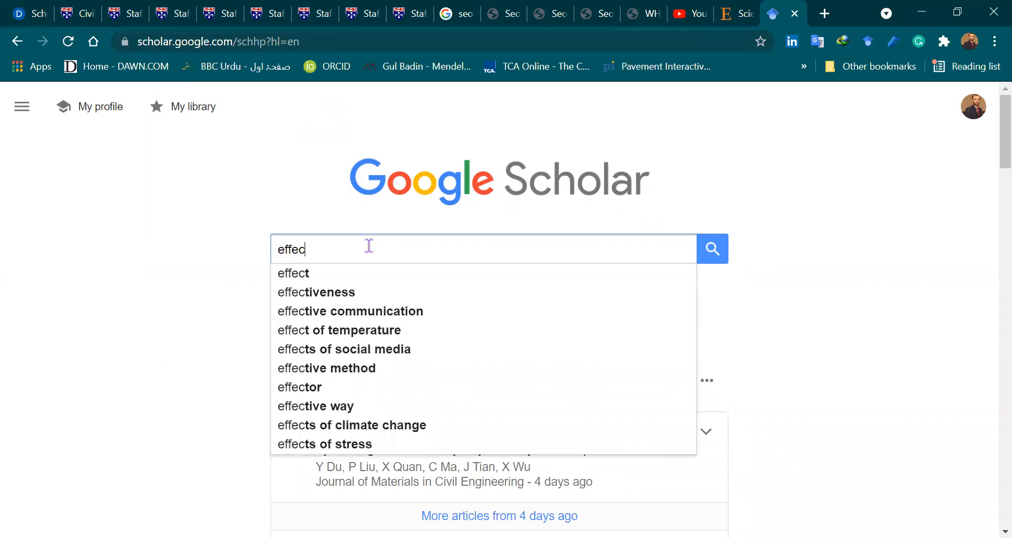
type("t of add")
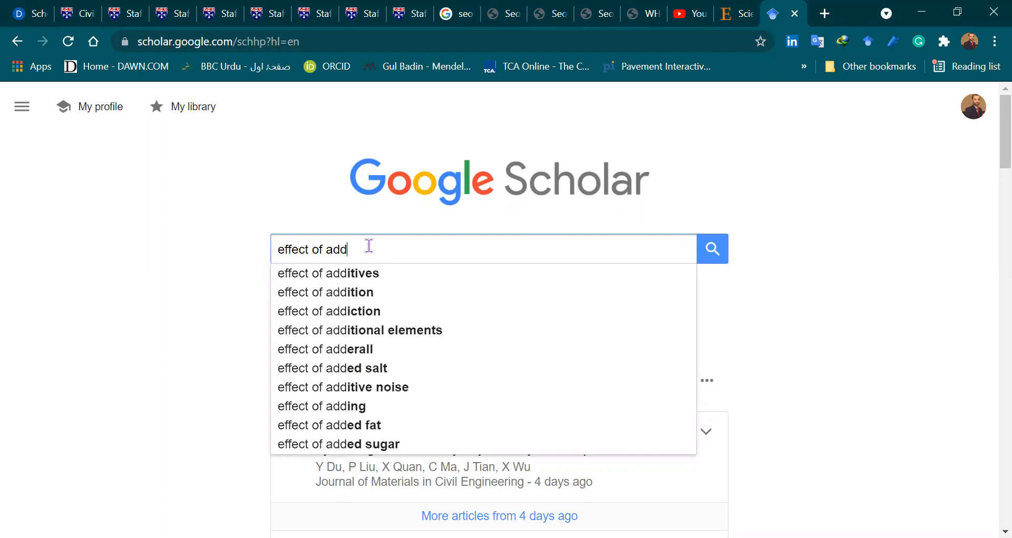
key("Down")
key("Down")
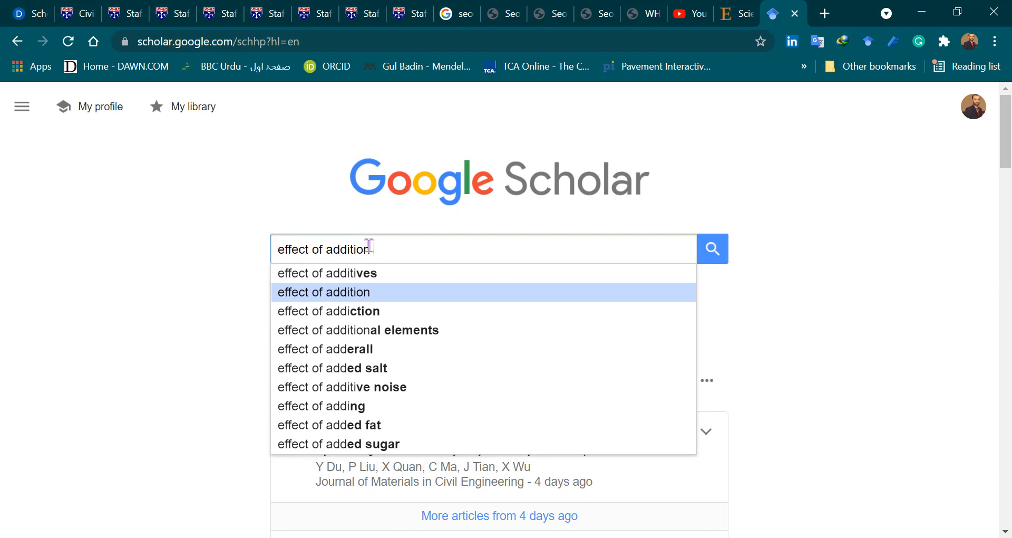
type("of pigments on thermal characteristics")
key("Return")
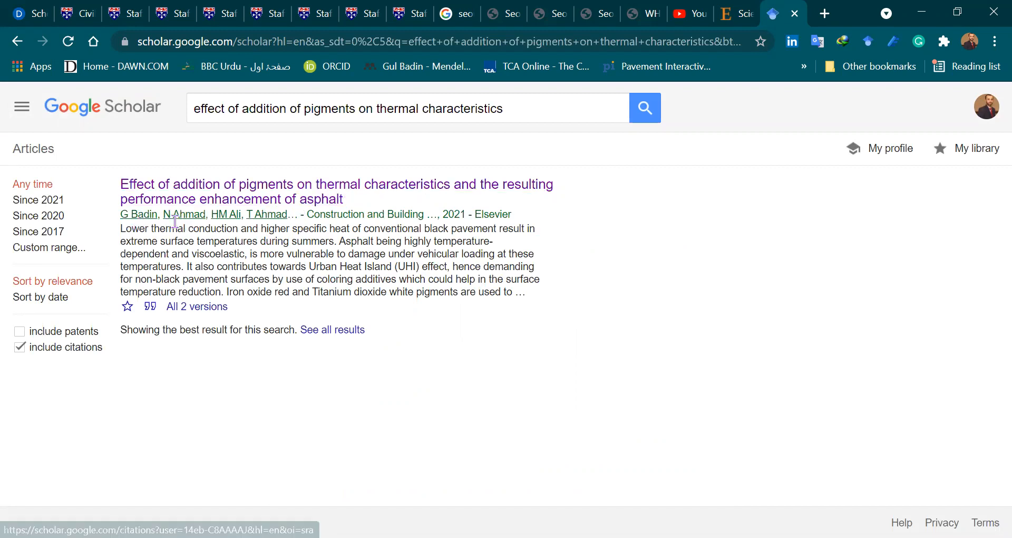
View the pigment article's ScienceDirect page with its author affiliations and dates expanded, and return to the Google Scholar results.
left_click(214, 199)
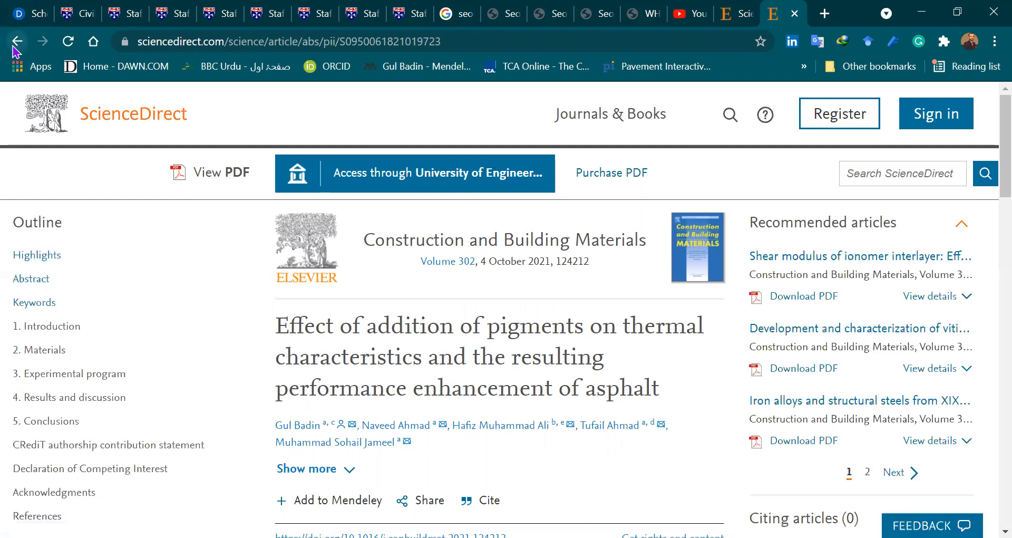
scroll(322, 279, "down", 2)
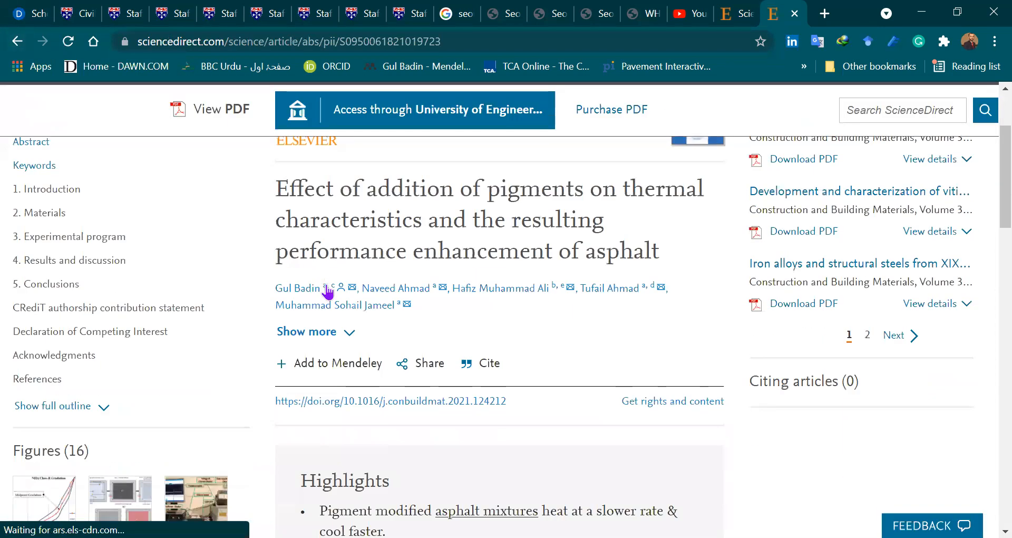
left_click(348, 332)
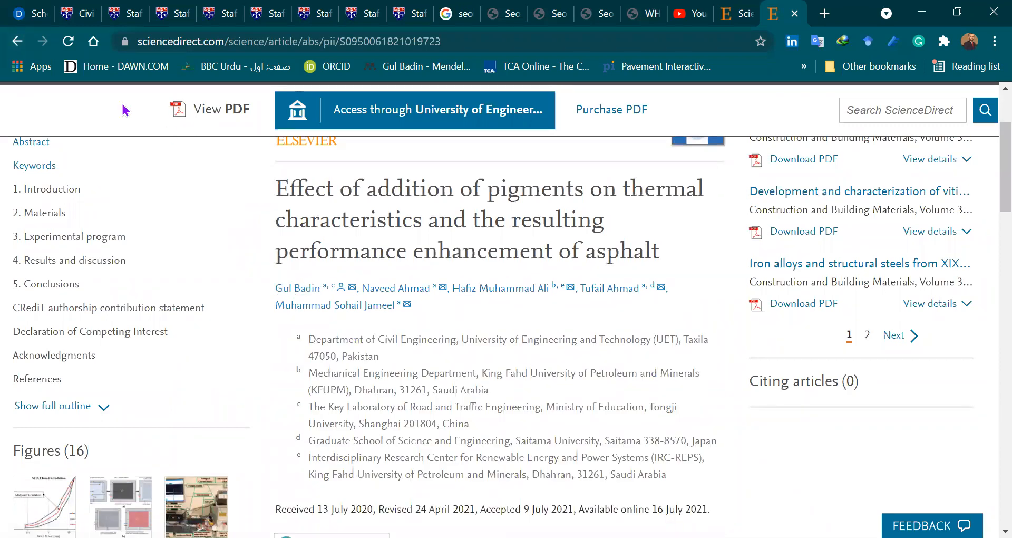
left_click(17, 42)
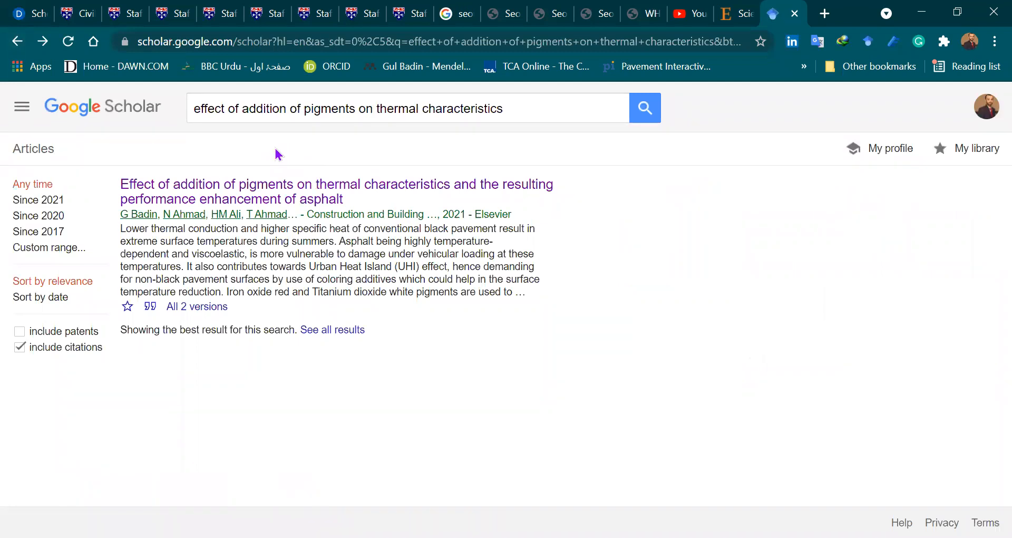
Export the pigment article's citation in EndNote format and save it to the Desktop as "scholar".
left_click(150, 306)
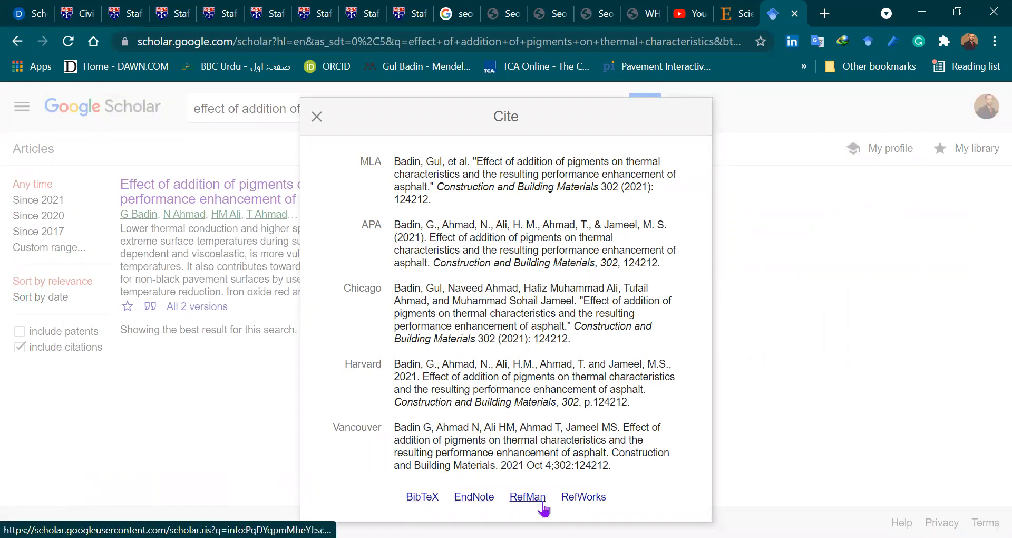
left_click(476, 498)
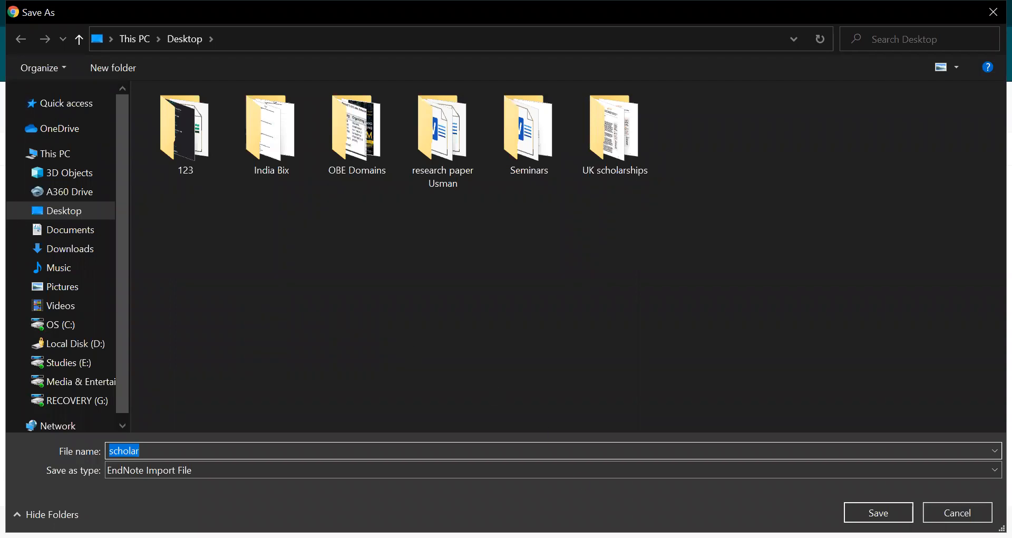
key("Return")
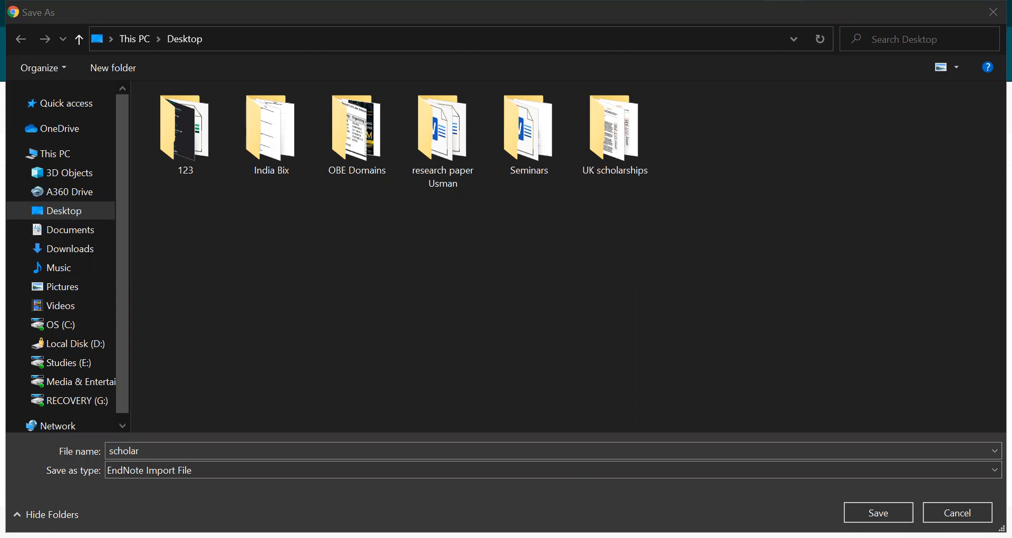
left_click(87, 213)
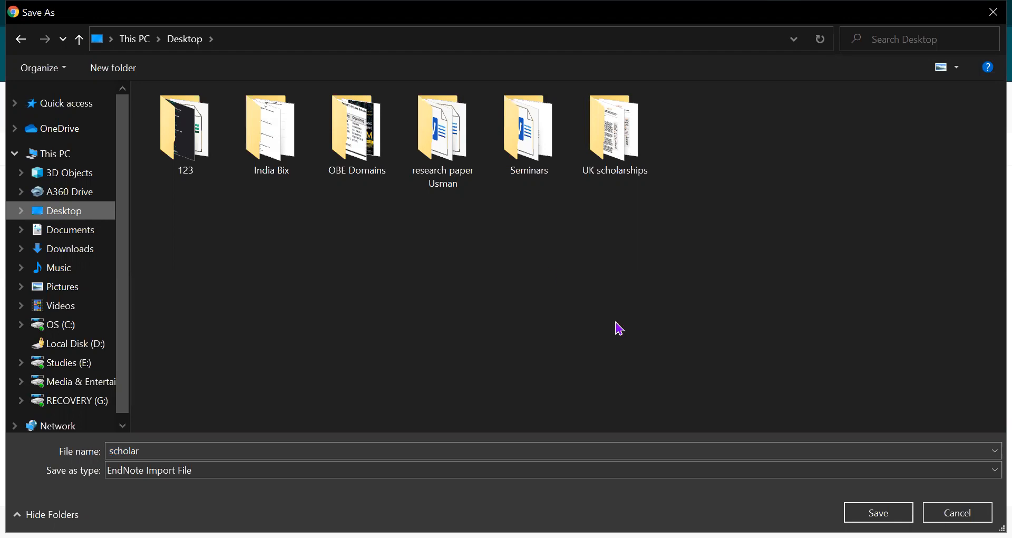
left_click(870, 511)
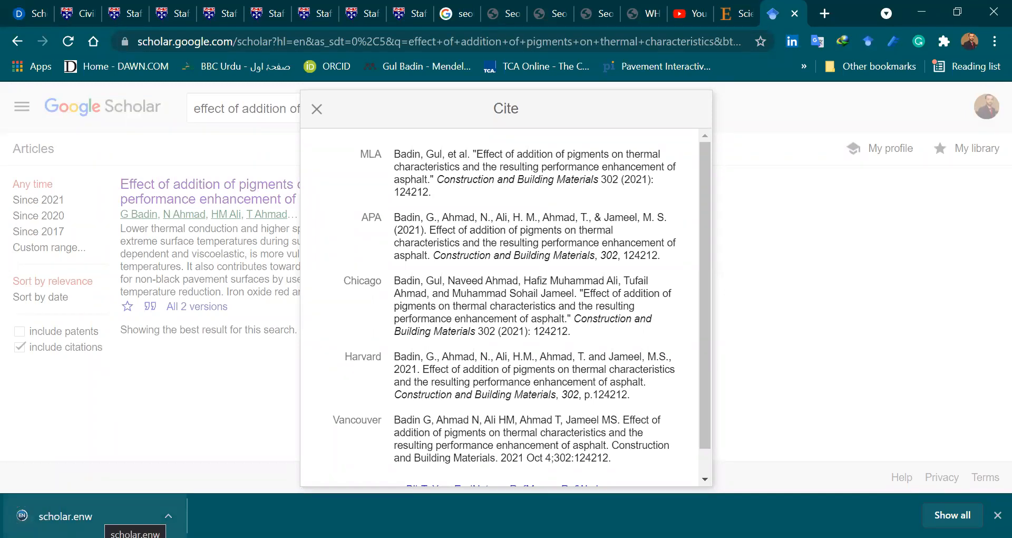
Open the exported scholar.enw file in EndNote and preview the imported pigment article reference.
left_click(95, 516)
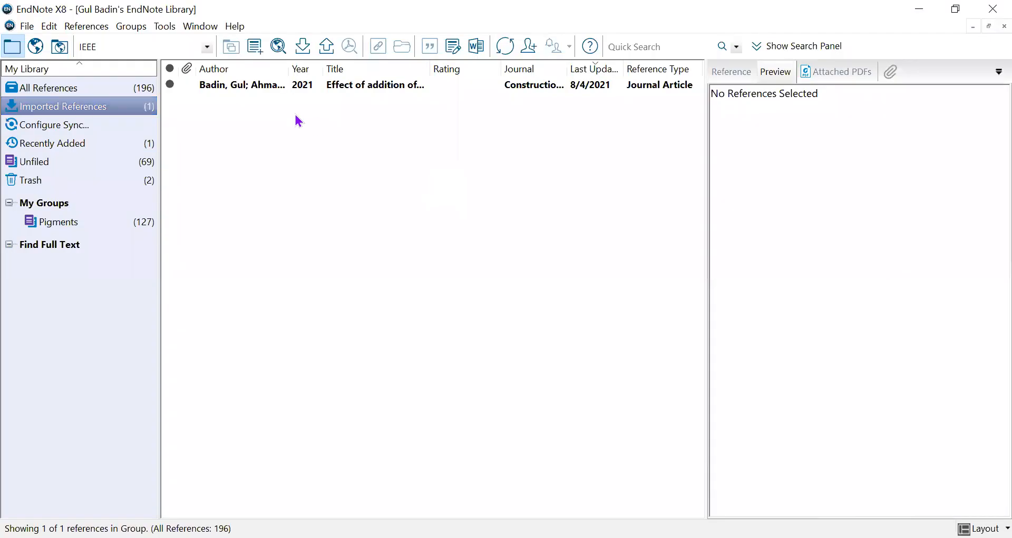
left_click(254, 90)
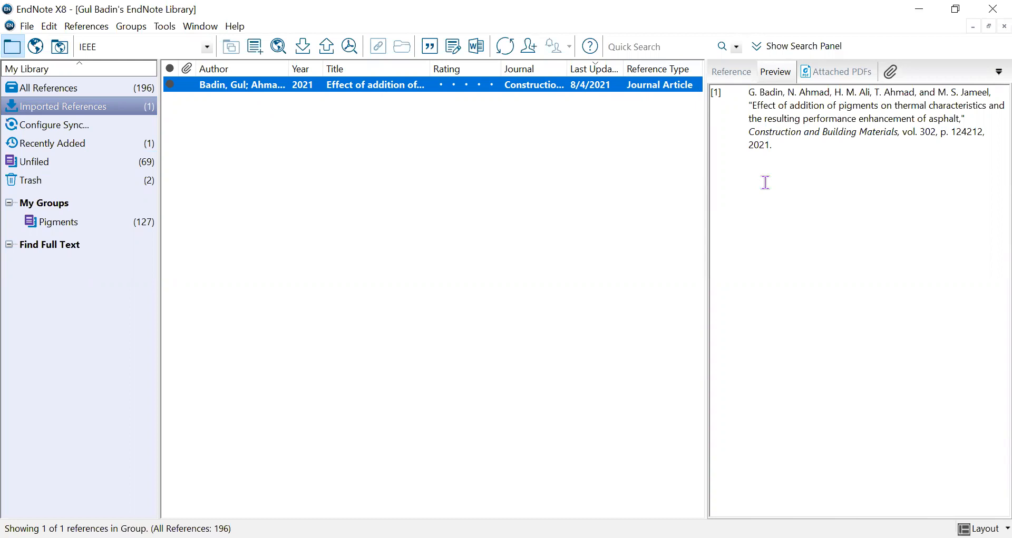
left_click(787, 172)
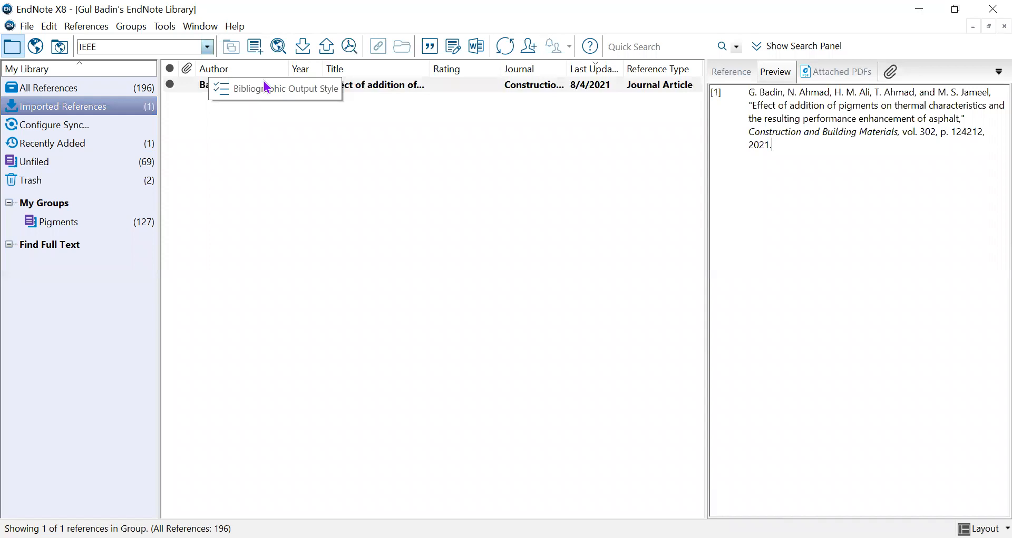
Browse the full list of available bibliographic output styles and close it without choosing another style.
left_click(128, 49)
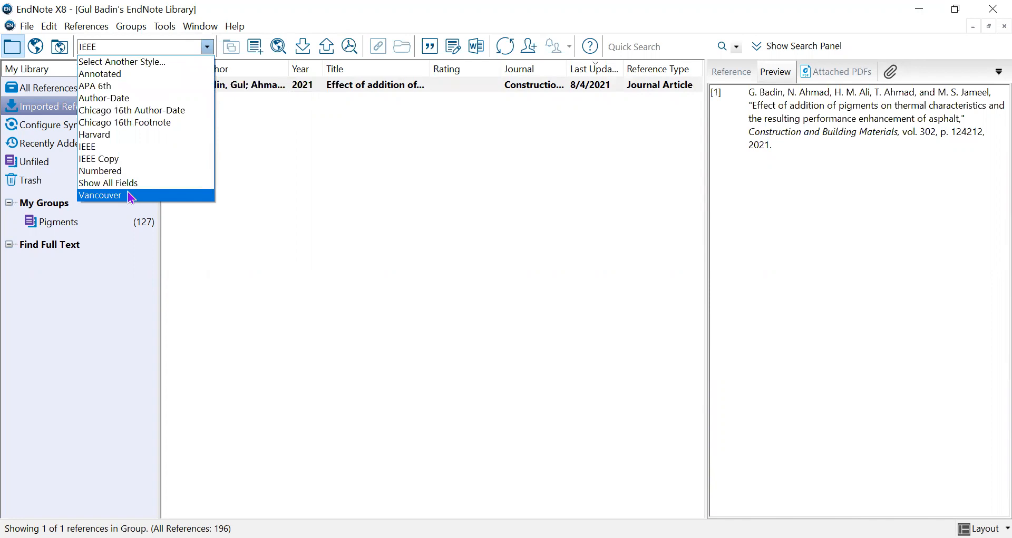
left_click(129, 62)
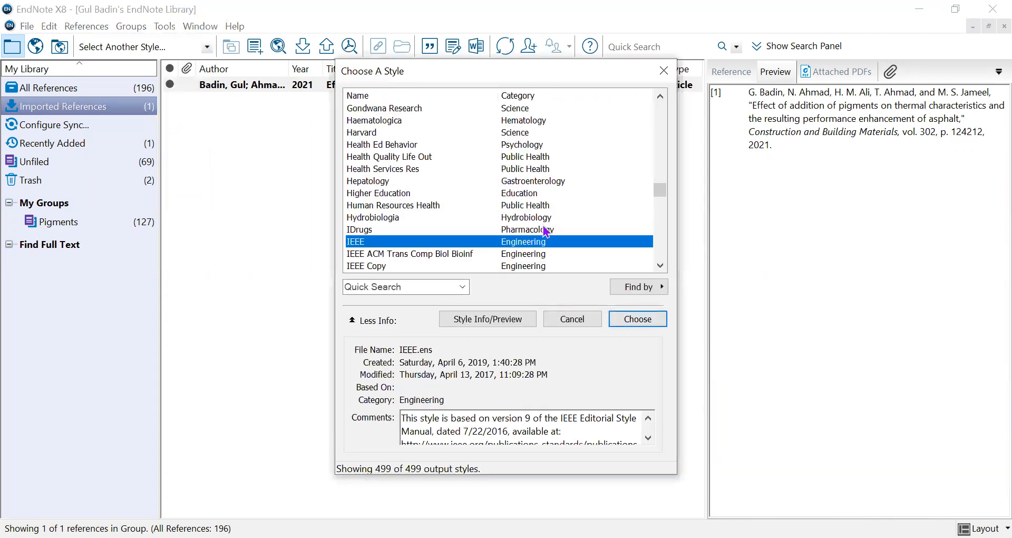
mouse_move(663, 193)
left_mouse_down()
mouse_move(663, 104)
mouse_move(661, 262)
left_mouse_up()
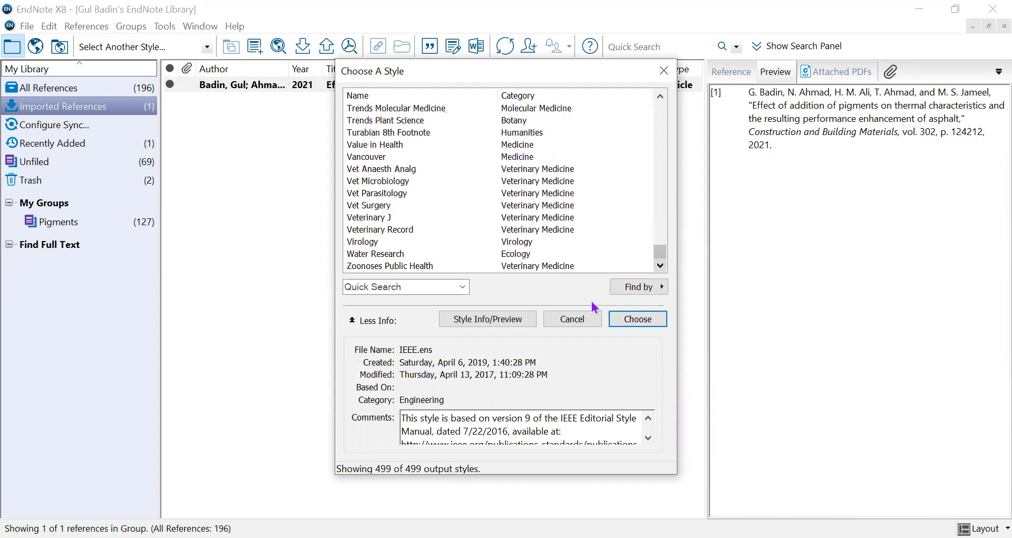
left_click(580, 320)
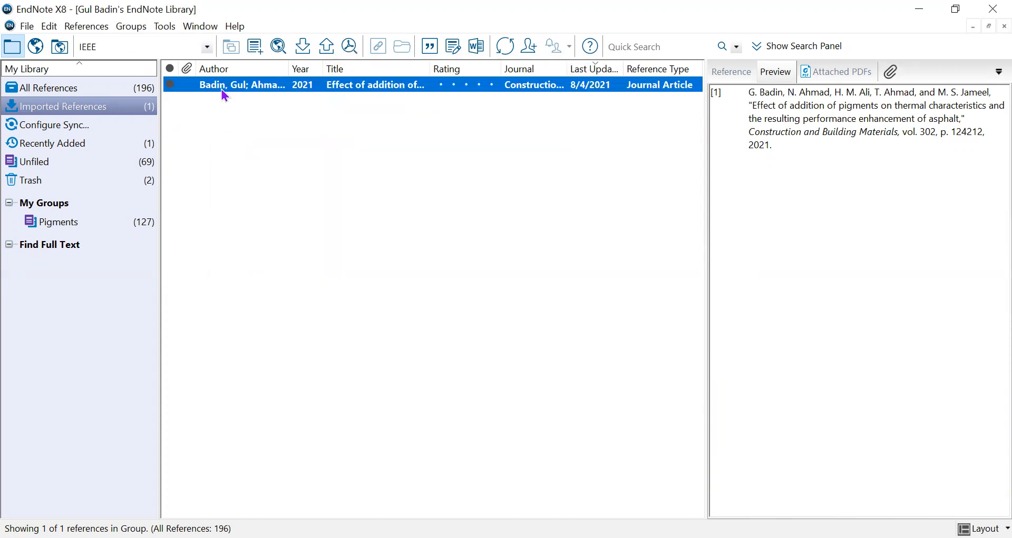
Set EndNote's output style to APA 6th and select the imported pigment article reference.
left_click(207, 47)
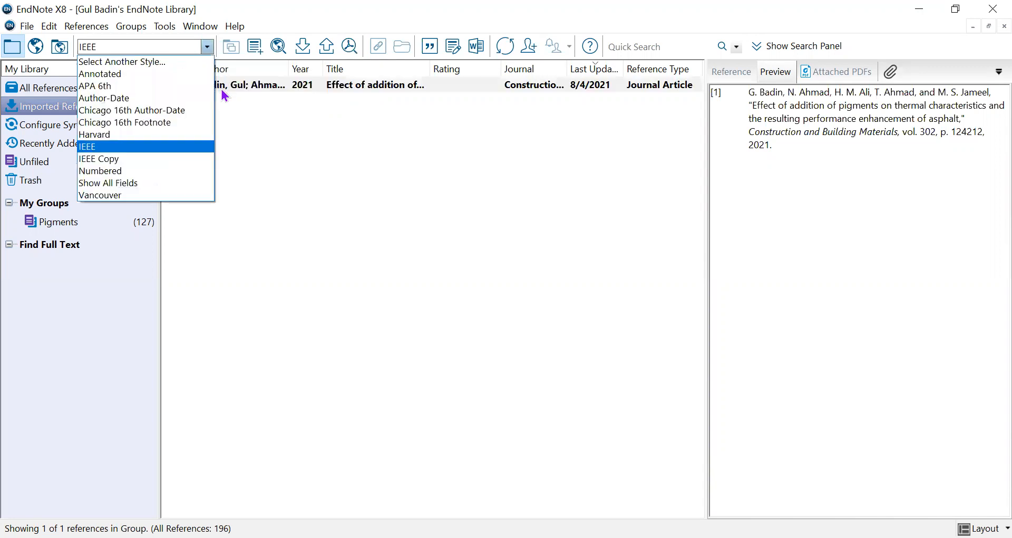
left_click(184, 86)
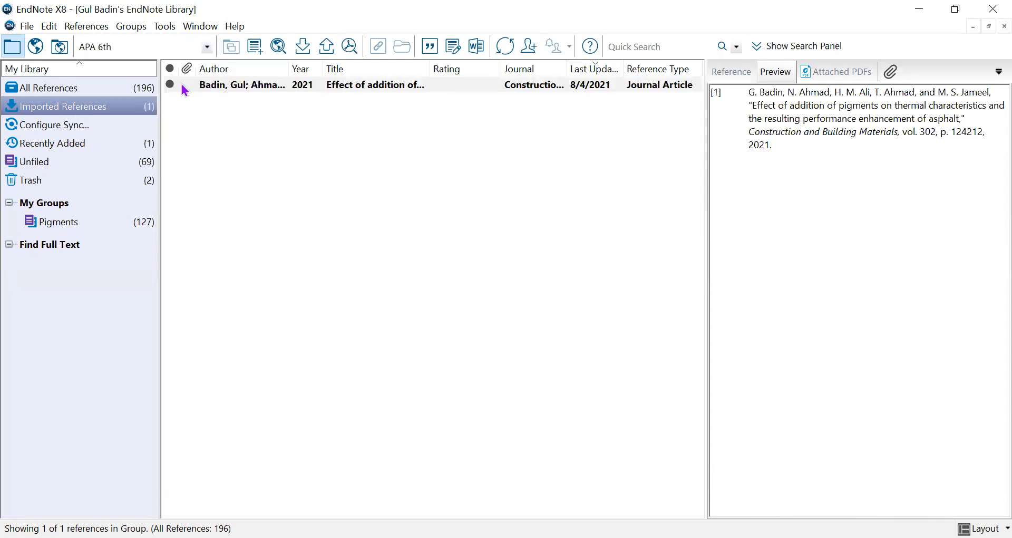
left_click(554, 224)
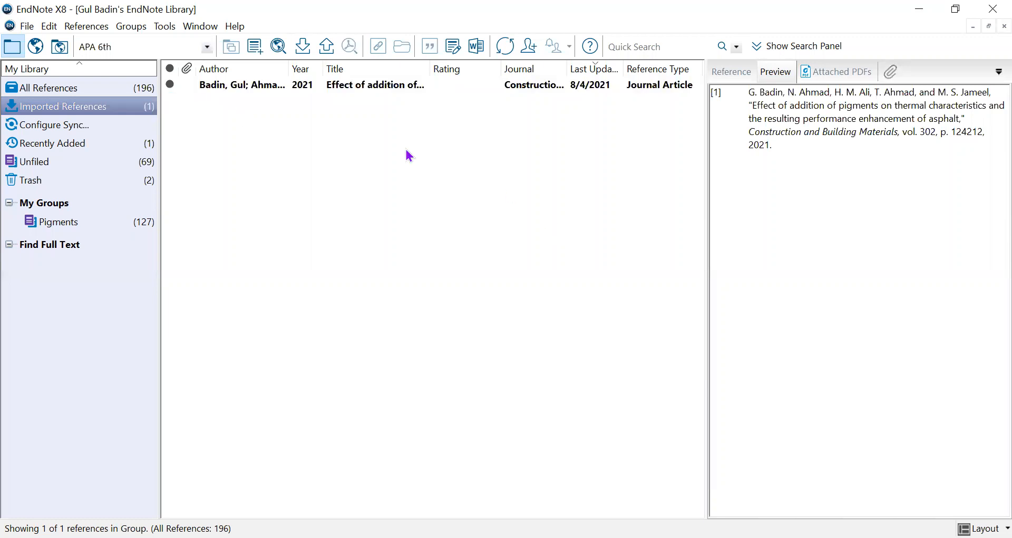
left_click(267, 90)
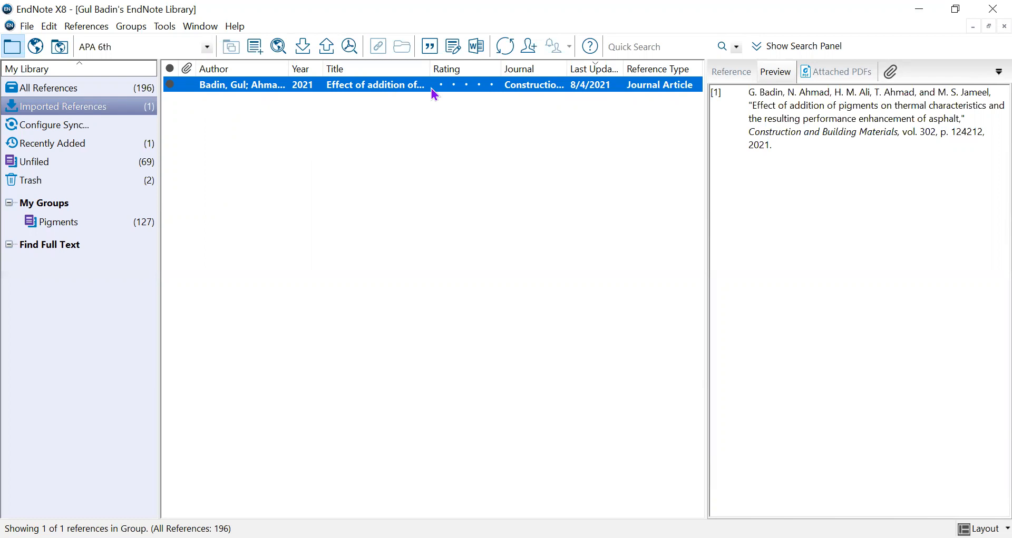
Switch to the thesis format document in Word and copy the heading "Numbering of Tables and Figures" near its end.
key("alt+Tab")
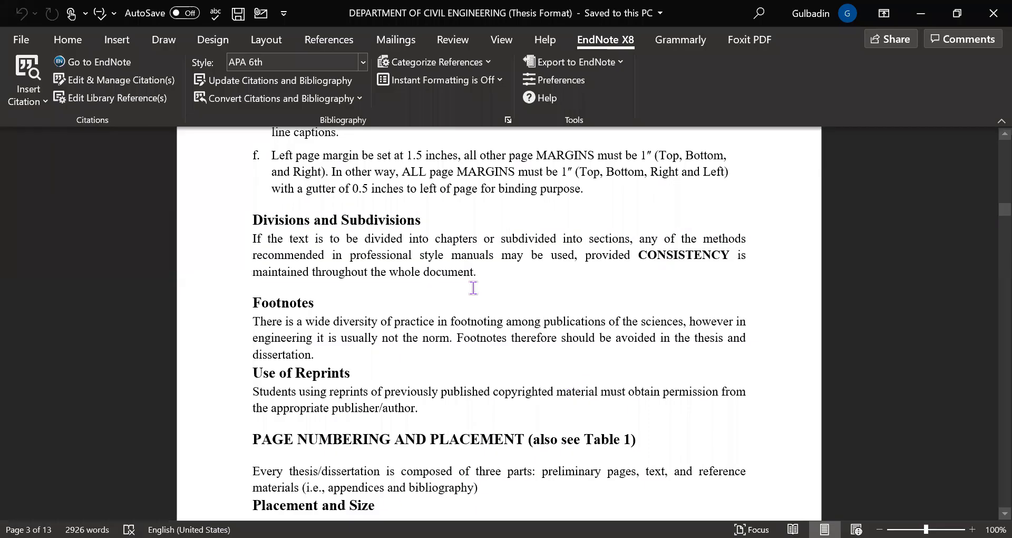
left_click(585, 257)
left_click_drag(992, 217, 994, 506)
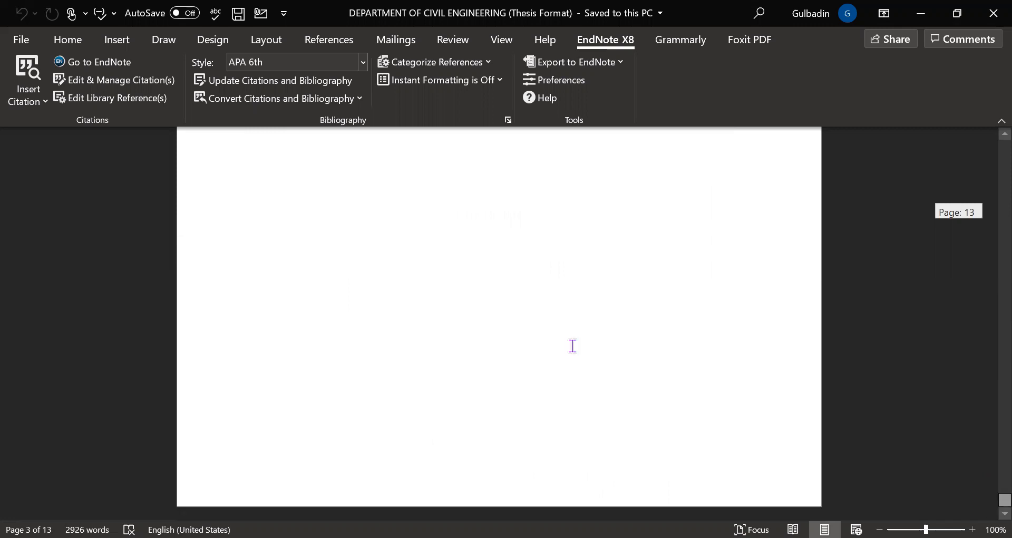
scroll(572, 345, "up", 5)
scroll(572, 346, "up", 4)
scroll(572, 346, "up", 1)
scroll(572, 346, "down", 1)
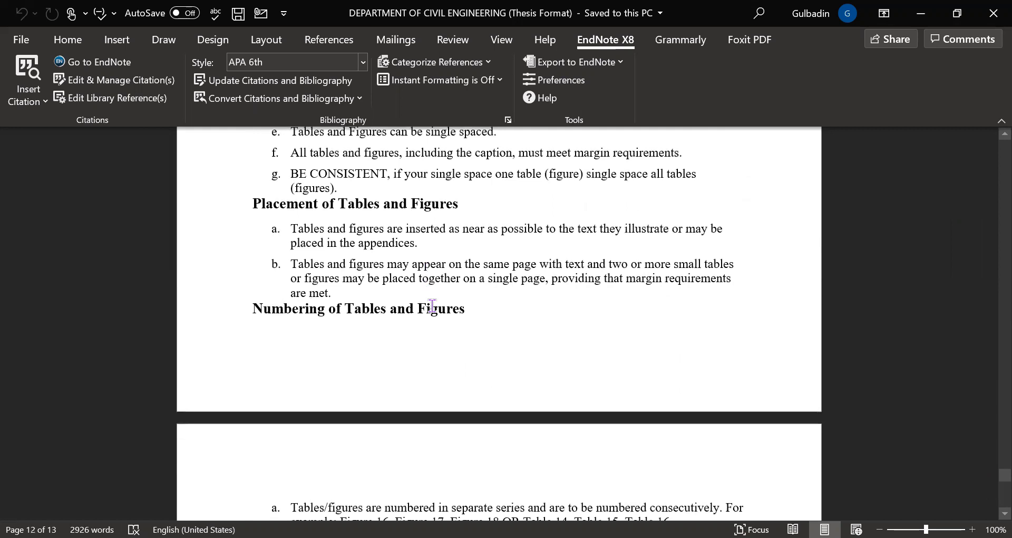
left_click_drag(486, 307, 268, 310)
key("ctrl+c")
Paste the copied heading at the very end of the document, on a new line below item e.
key("ctrl+End")
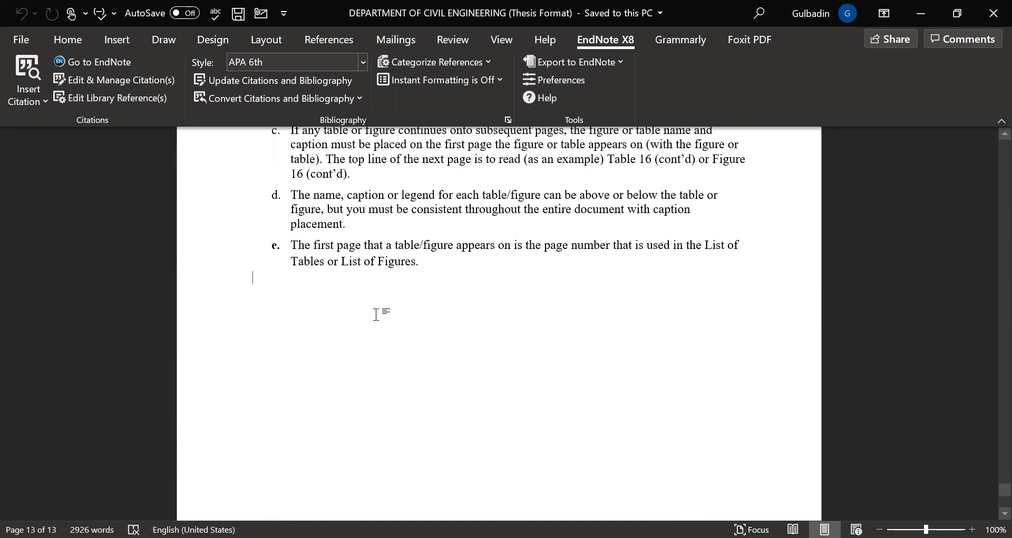
key("ctrl+v")
left_click(289, 279)
key("BackSpace")
key("Return")
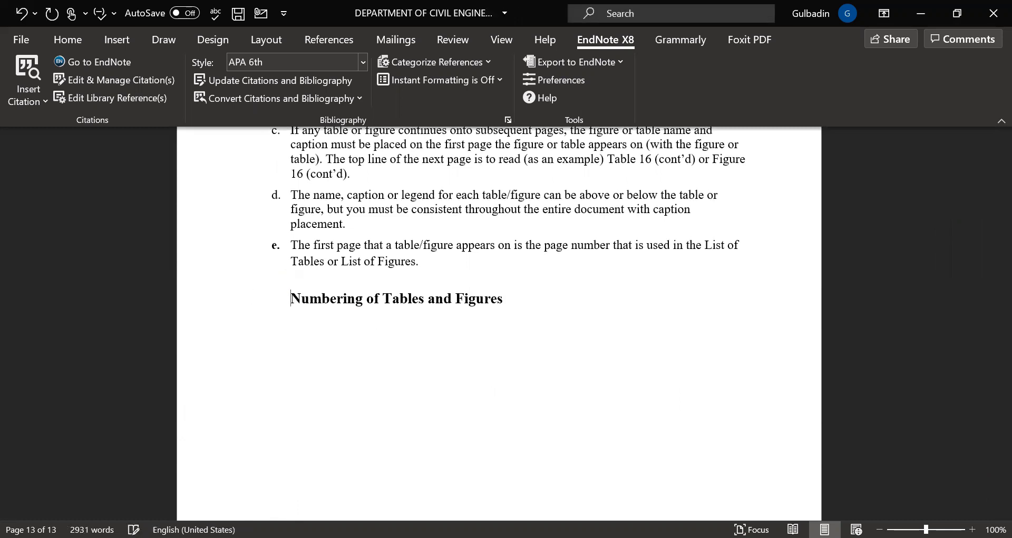
Replace the pasted heading's text with "References".
left_click(522, 299)
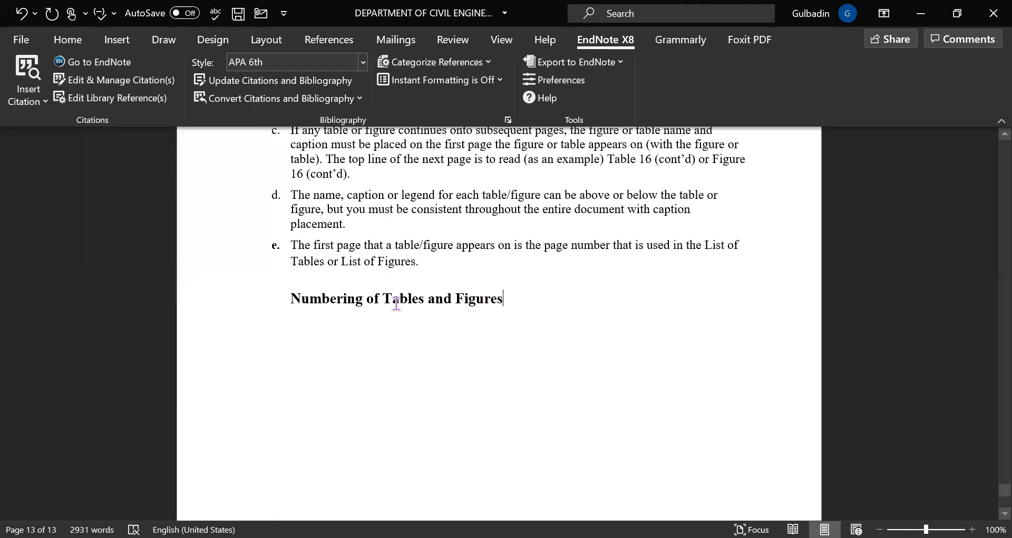
triple_click(329, 304)
type("R")
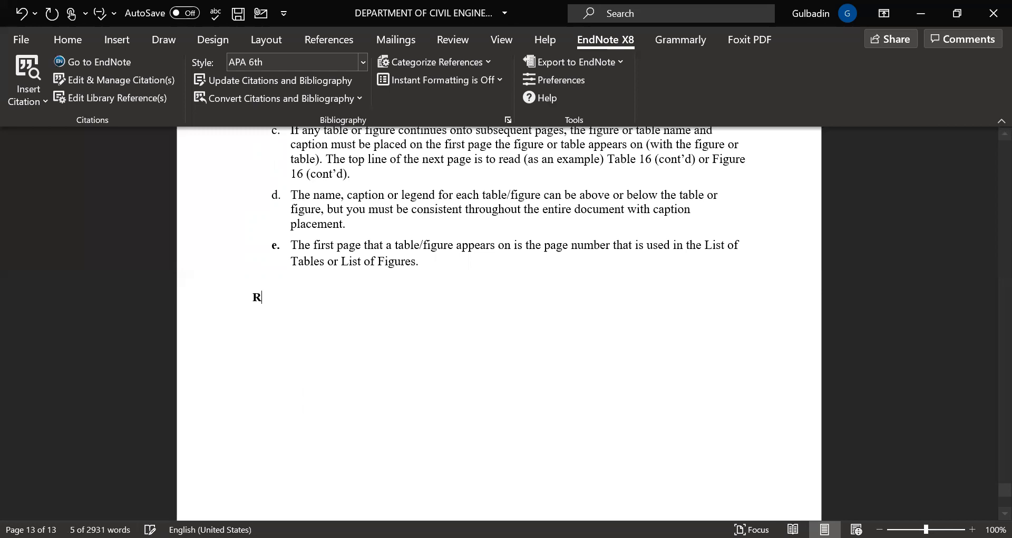
type("eferences")
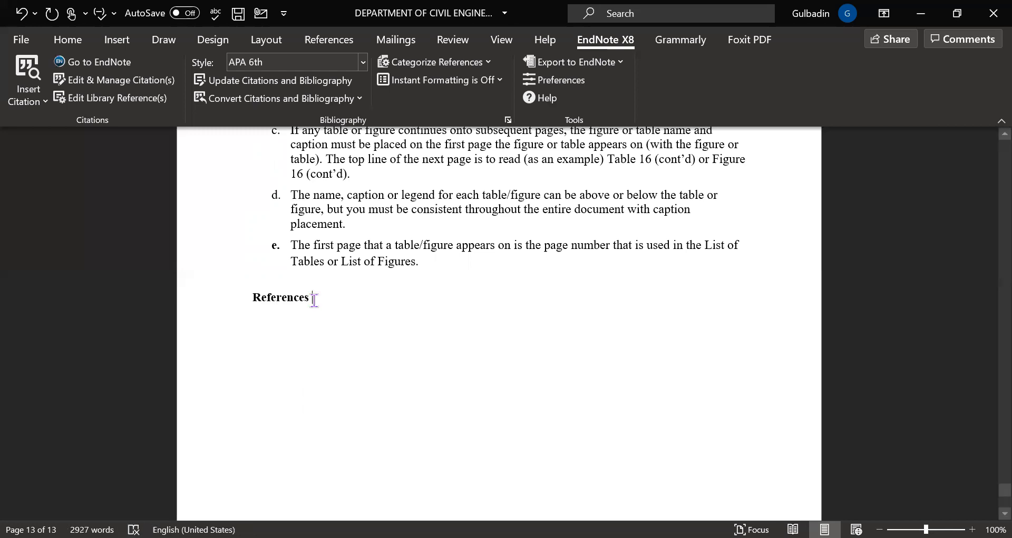
Enlarge the References heading to 14 pt and add an empty line beneath it.
double_click(243, 297)
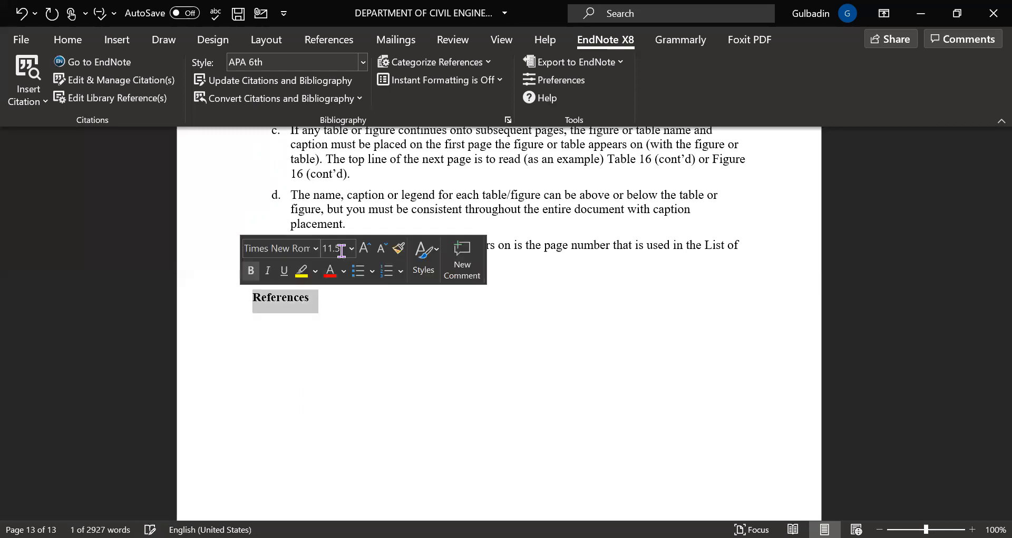
left_click(370, 249)
left_click(369, 249)
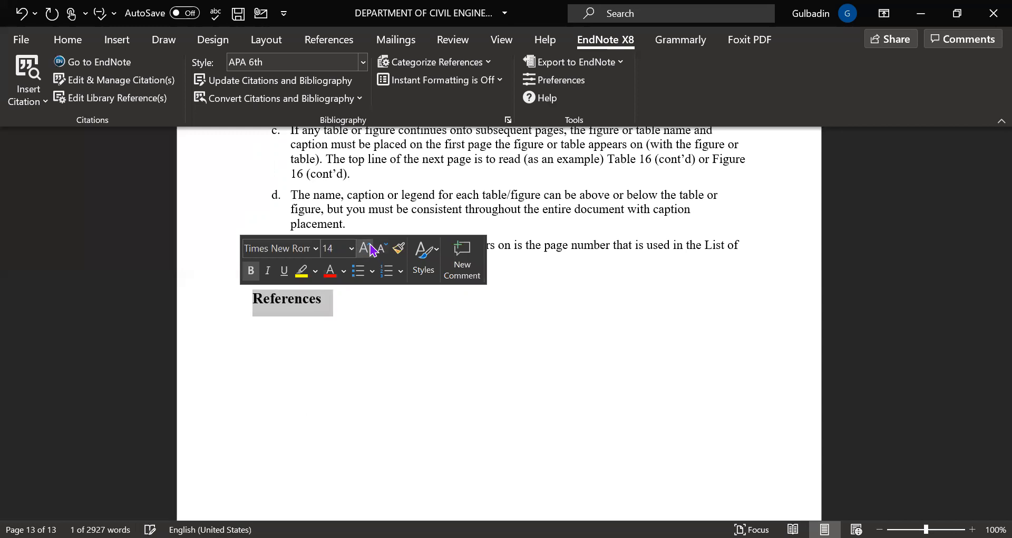
left_click(353, 311)
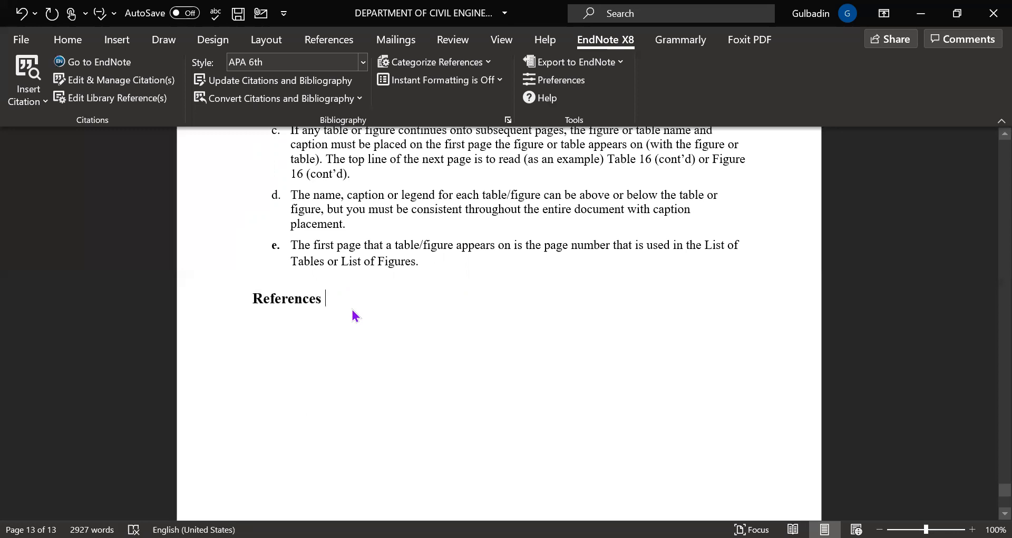
key("Return")
scroll(265, 323, "down", 2)
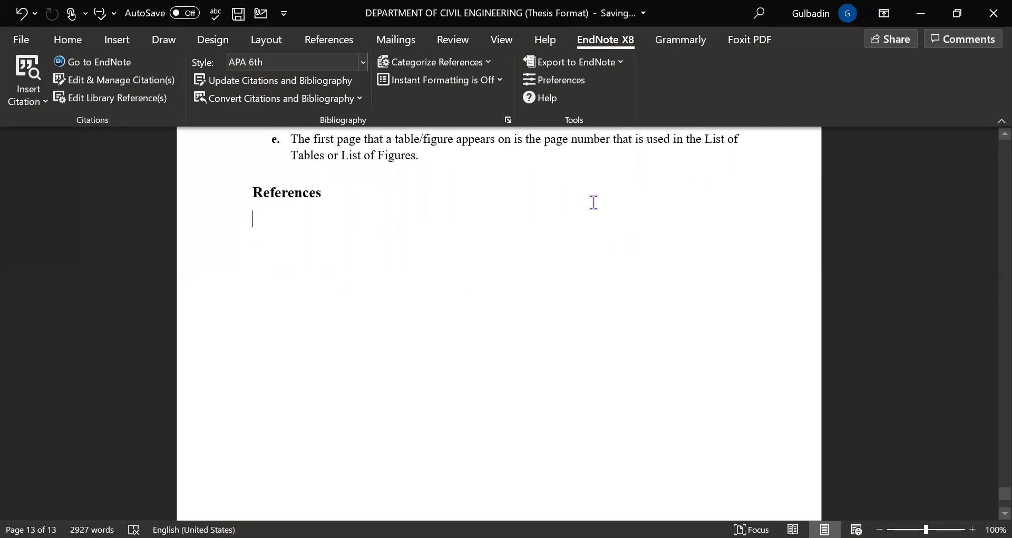
Place the insertion point at the end of the Divisions and Subdivisions paragraph and choose APA 6th as the EndNote citation style.
left_click_drag(989, 498, 989, 216)
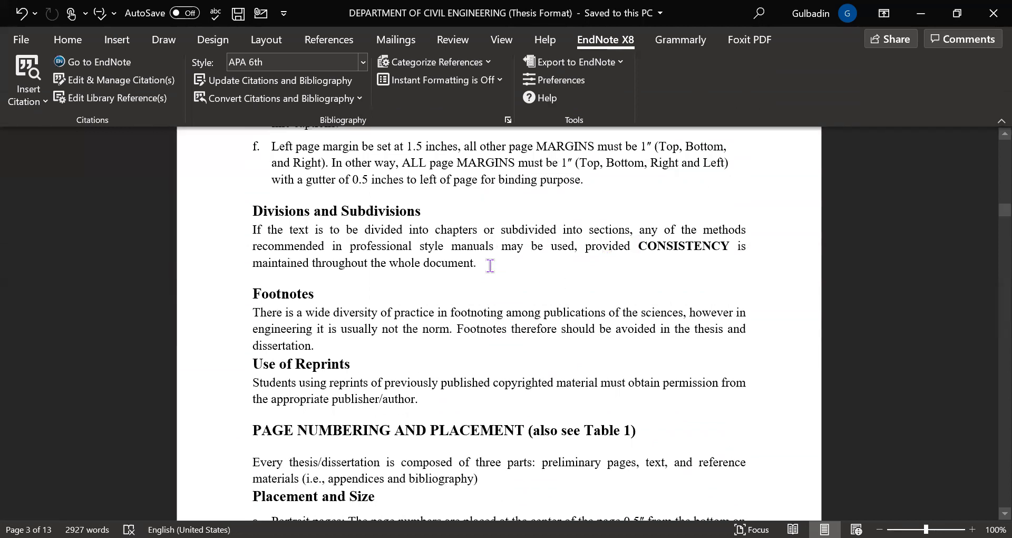
left_click(71, 39)
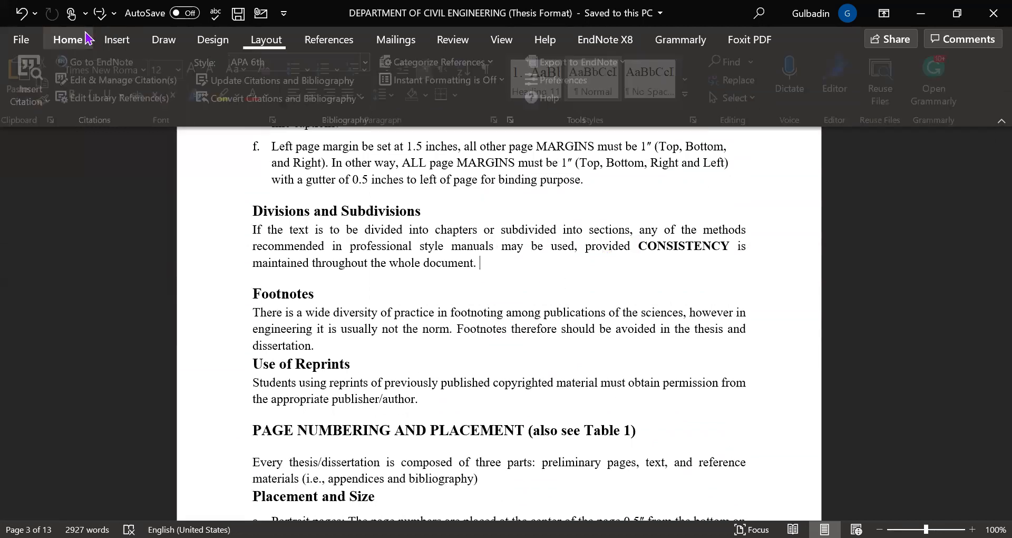
left_click(493, 266)
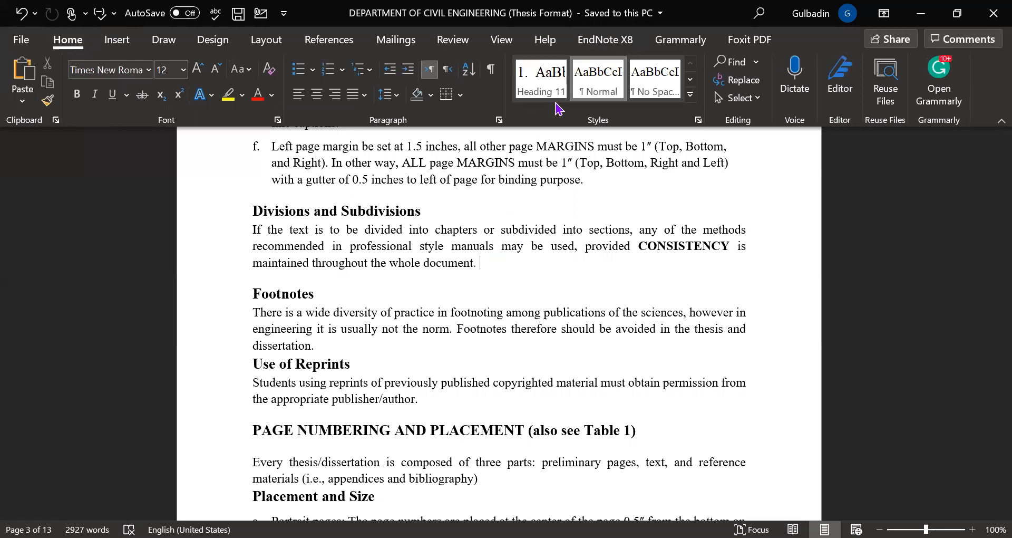
left_click(606, 40)
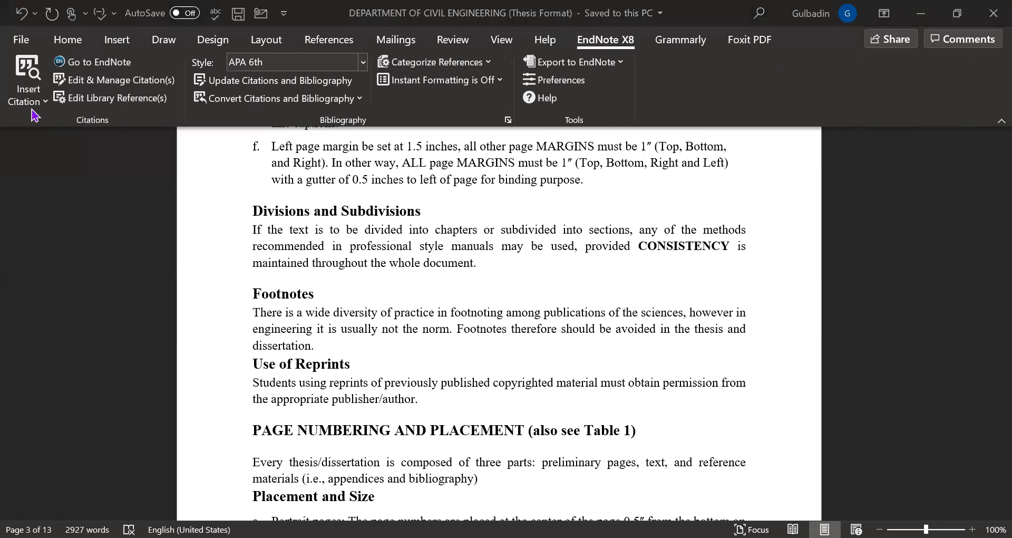
left_click(363, 62)
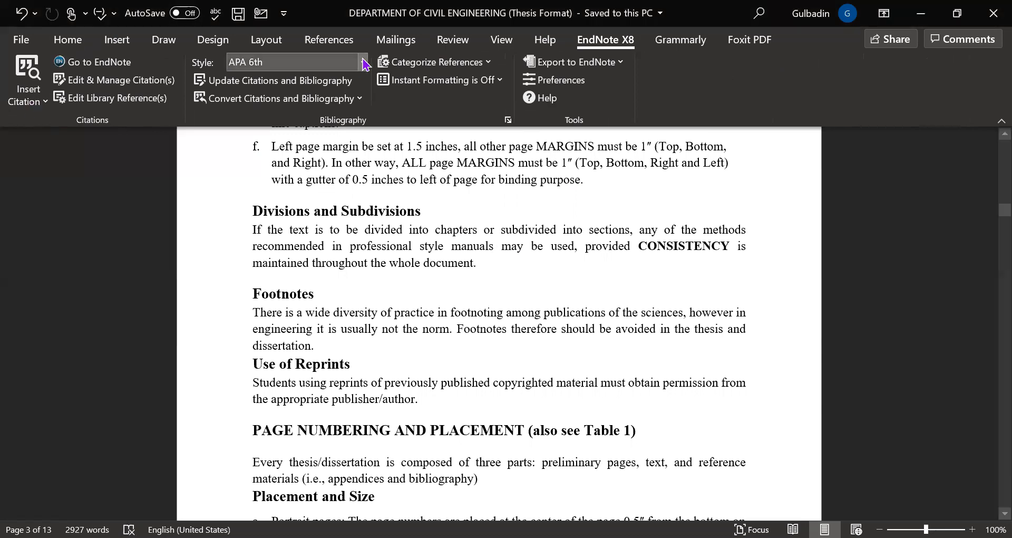
left_click(364, 63)
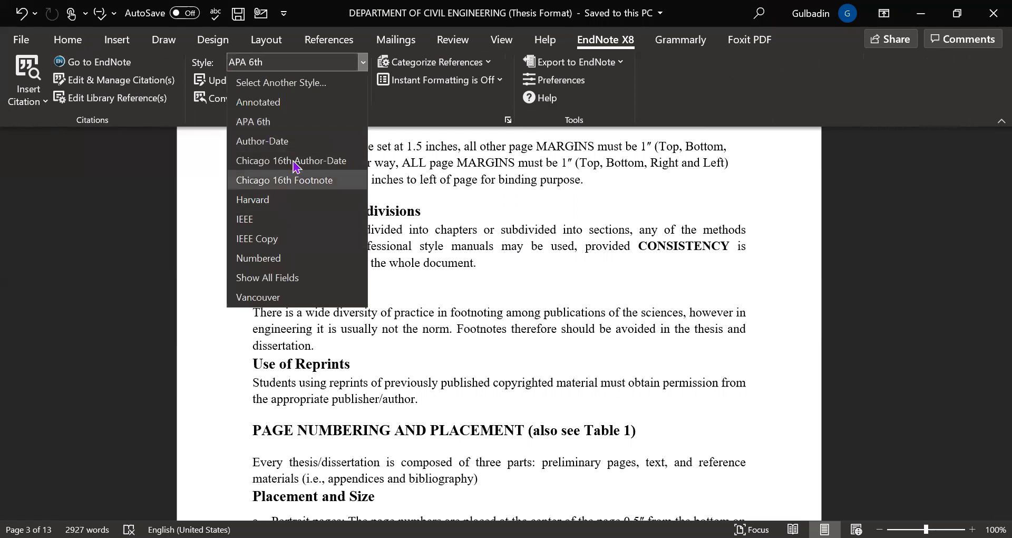
left_click(297, 127)
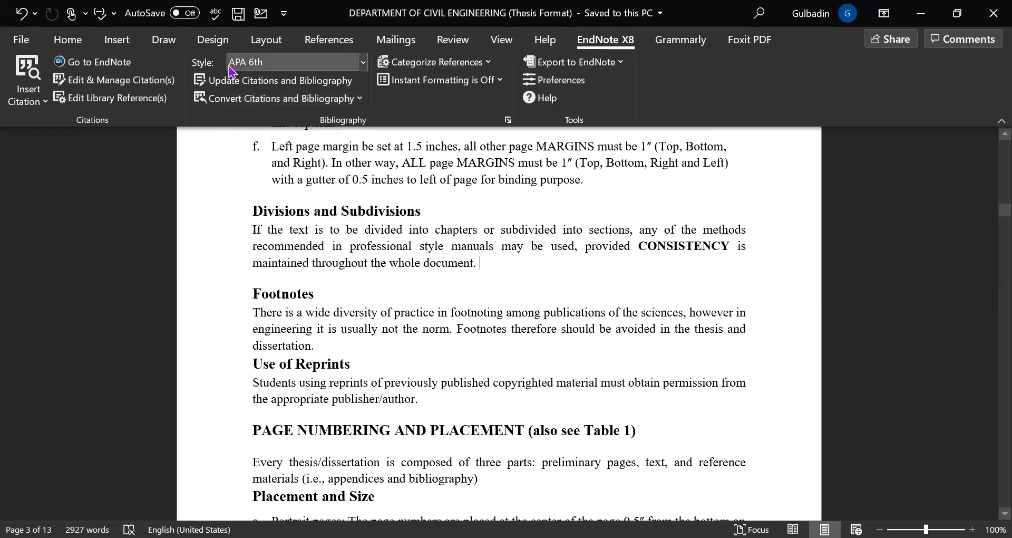
Insert the reference selected in EndNote as an in-text citation after the Divisions and Subdivisions paragraph, and examine the inserted citation.
left_click(35, 107)
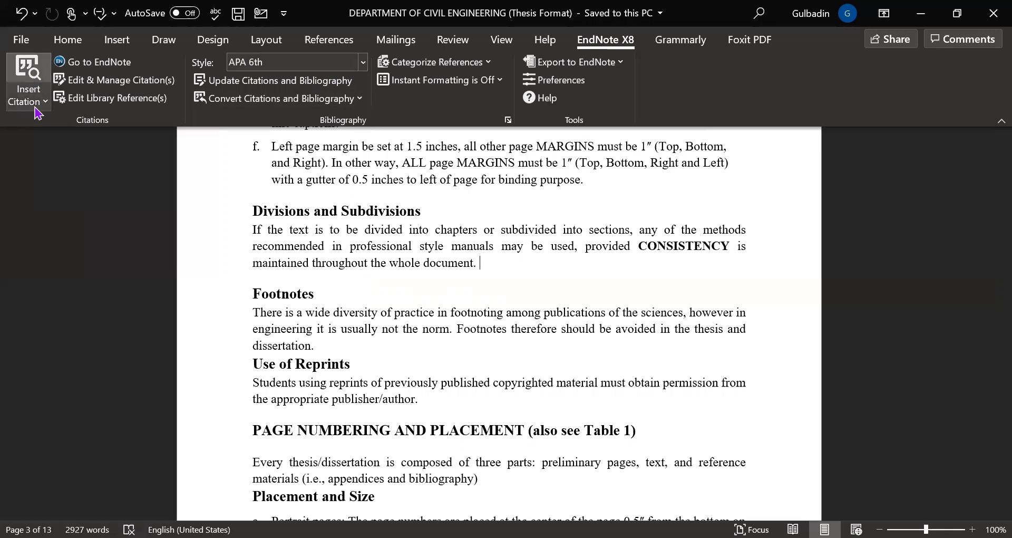
left_click(35, 107)
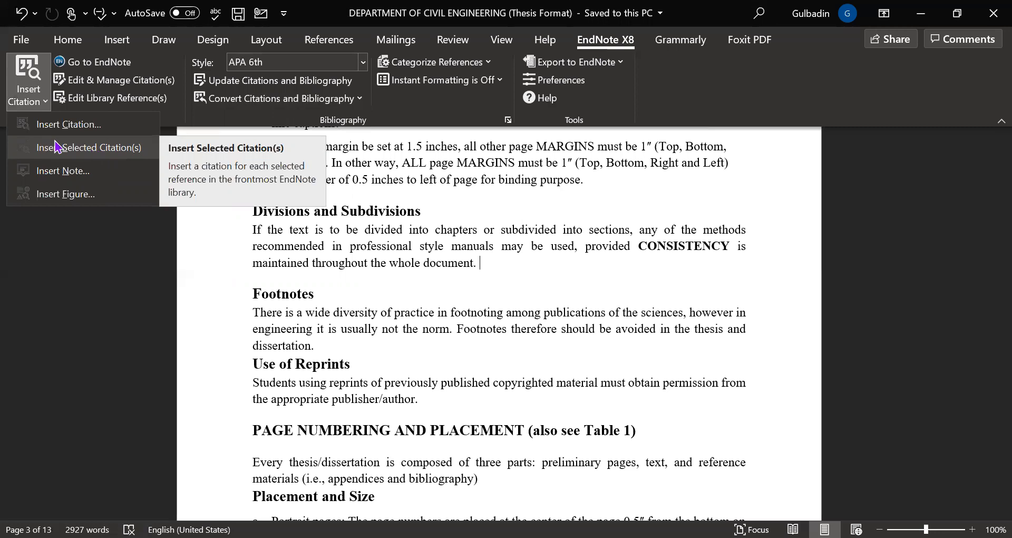
left_click(77, 151)
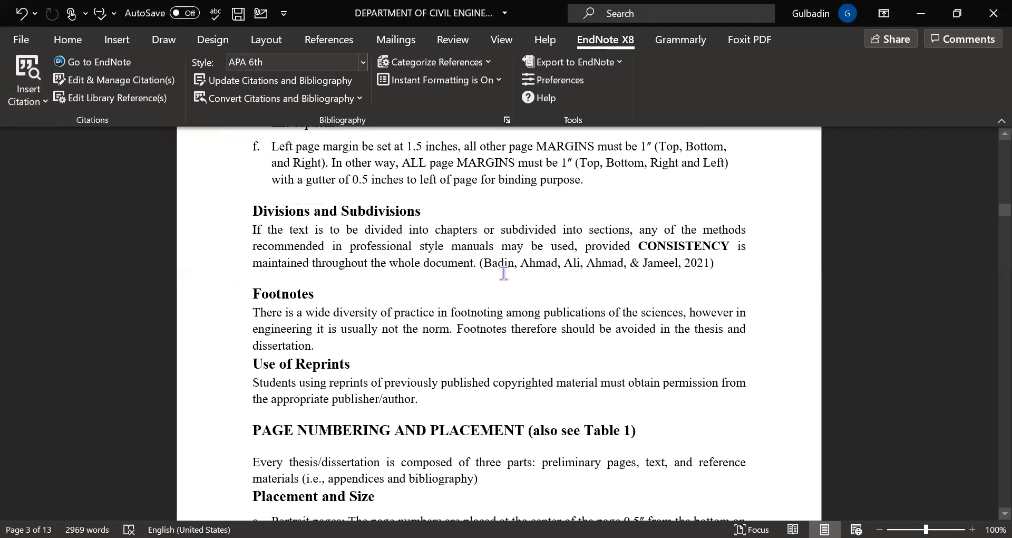
left_click_drag(481, 263, 726, 268)
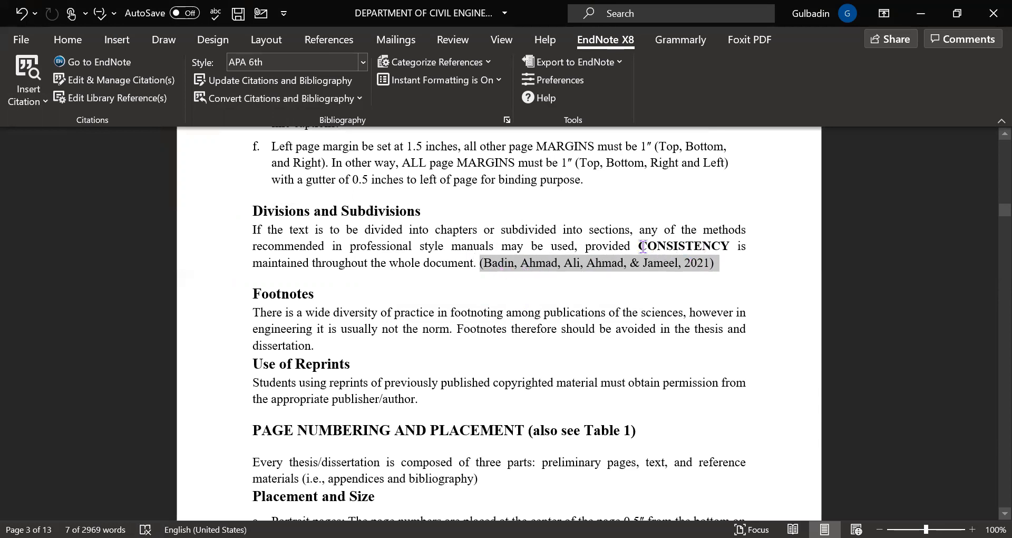
left_click(455, 259)
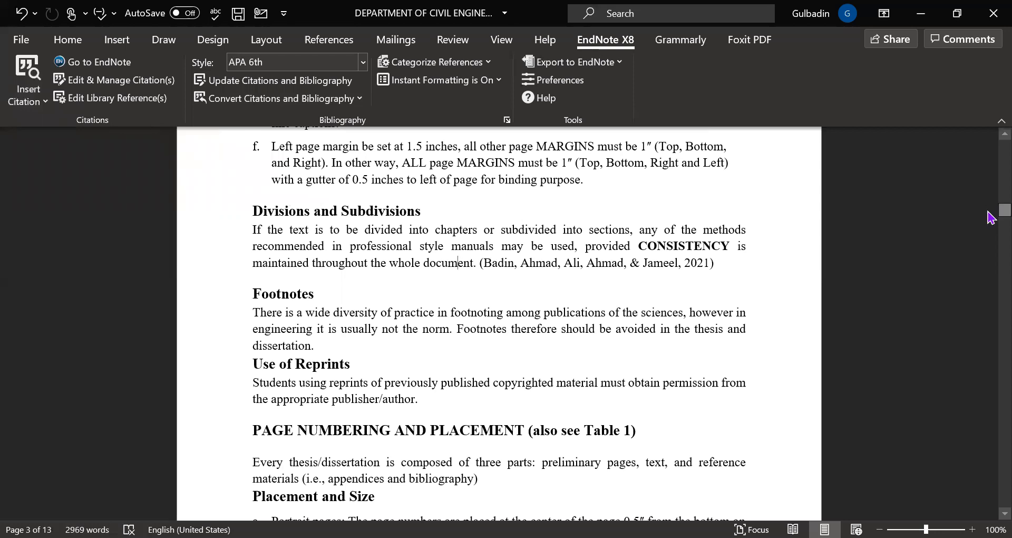
Examine the References section at the end of the document and the bibliography entry listed beneath the heading.
left_click_drag(989, 210, 990, 494)
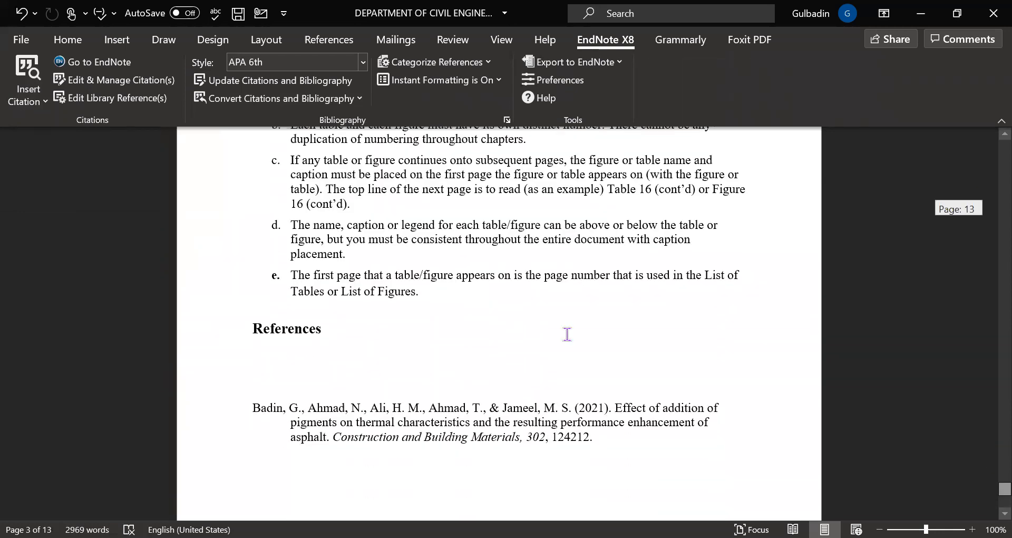
left_click(401, 385)
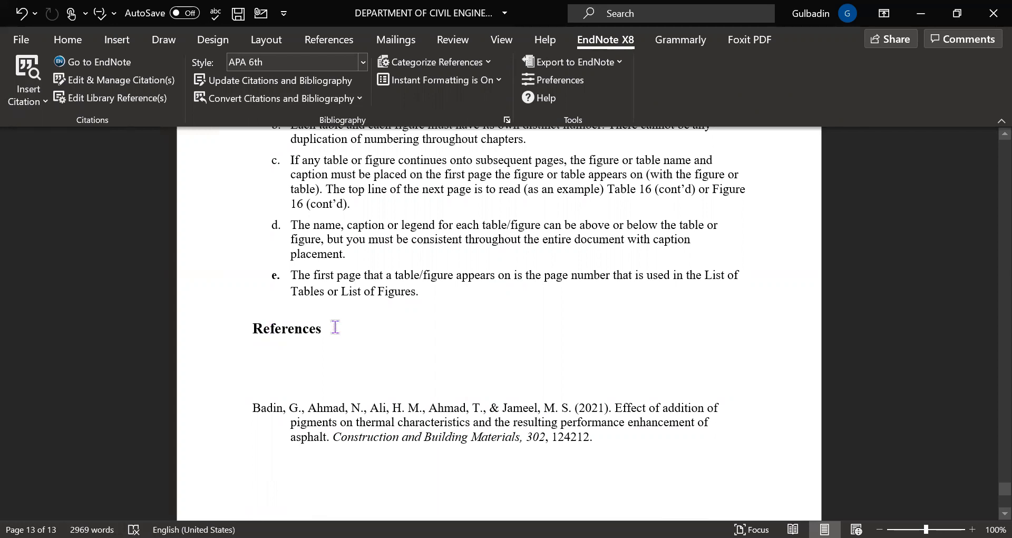
left_click_drag(331, 327, 244, 323)
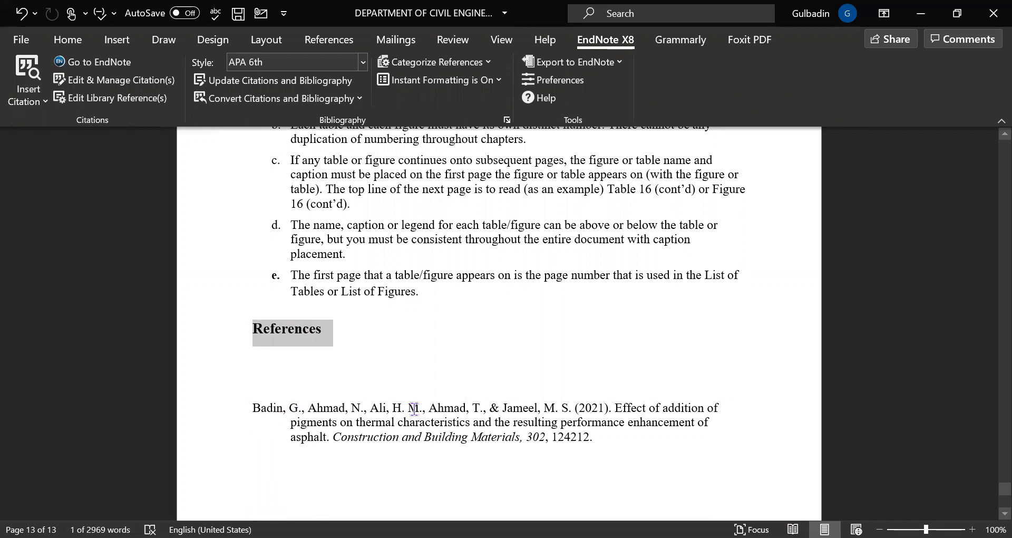
Change the EndNote citation style of the document to IEEE.
left_click_drag(991, 492, 991, 138)
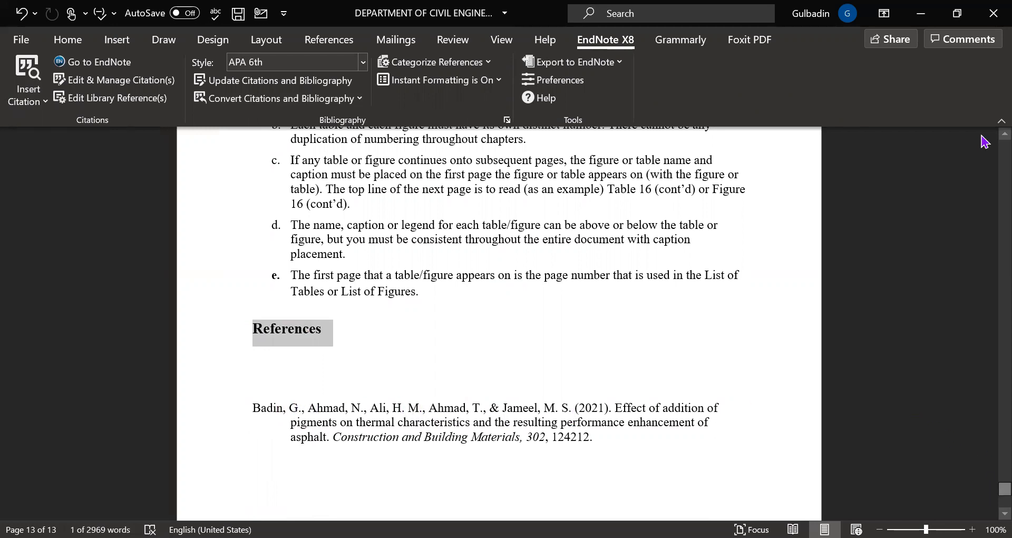
left_click(364, 63)
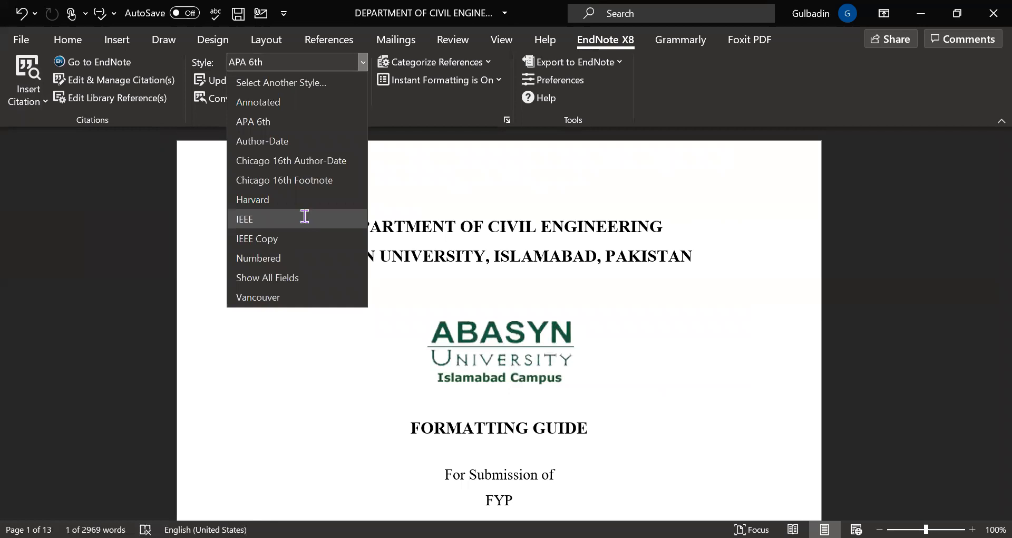
left_click(305, 216)
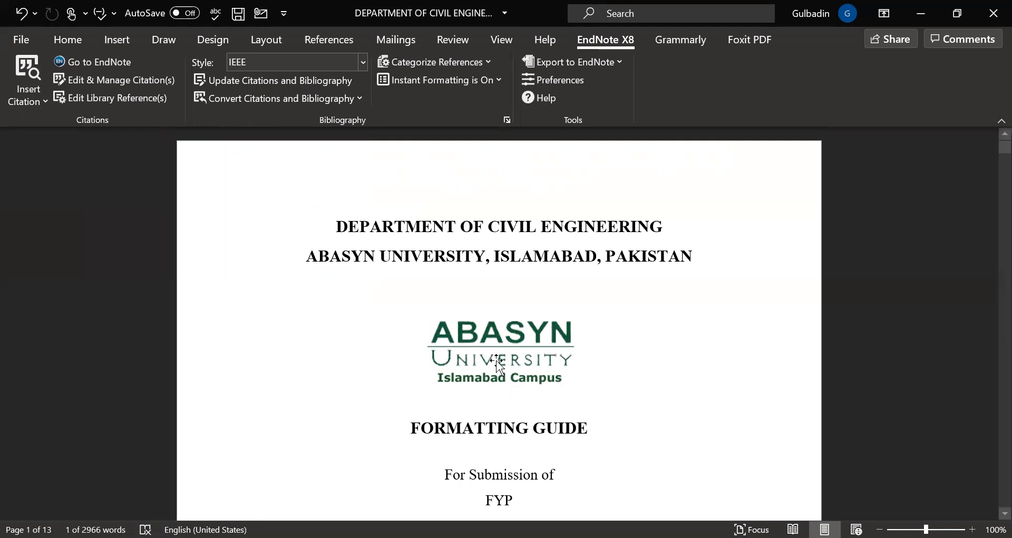
Examine the in-text citation after the Divisions and Subdivisions paragraph and its matching entry under References in the new style.
scroll(496, 361, "down", 5)
scroll(496, 360, "down", 20)
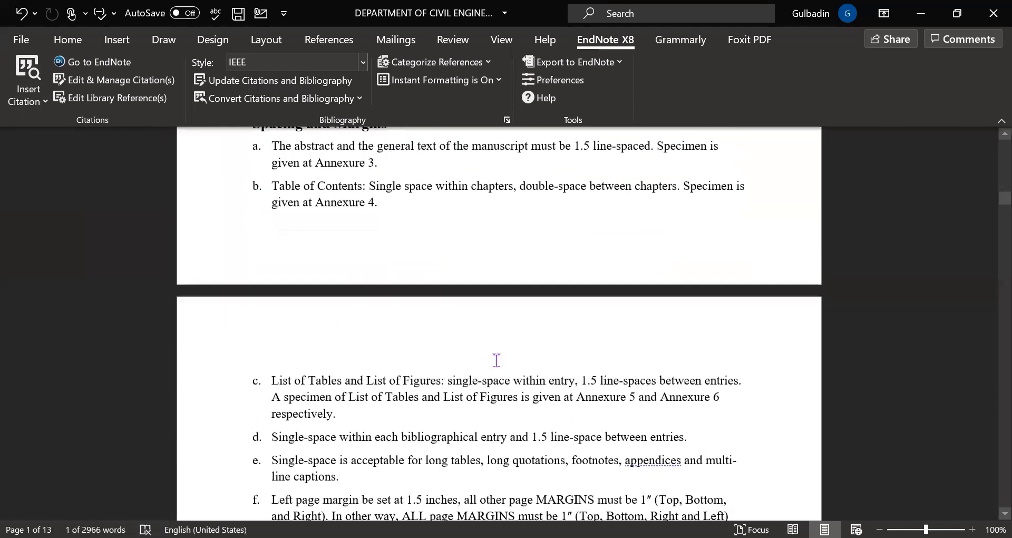
scroll(496, 360, "down", 3)
scroll(496, 360, "up", 2)
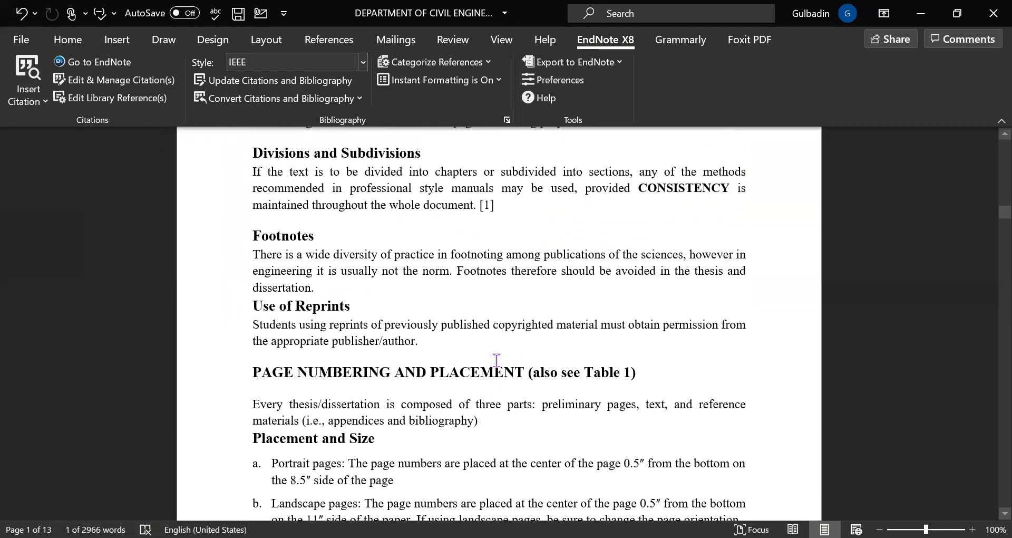
left_click(486, 289)
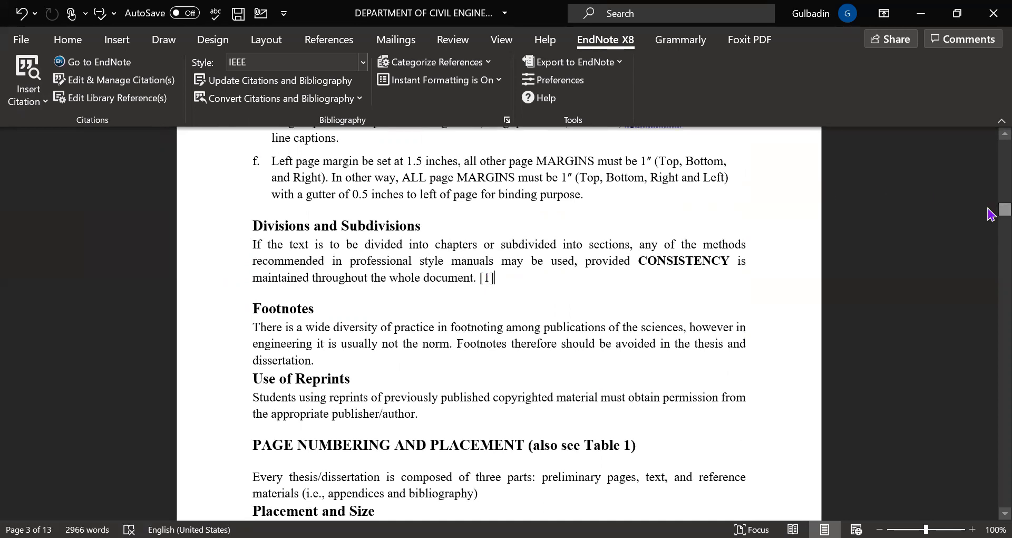
left_click_drag(989, 212, 991, 510)
scroll(526, 332, "up", 3)
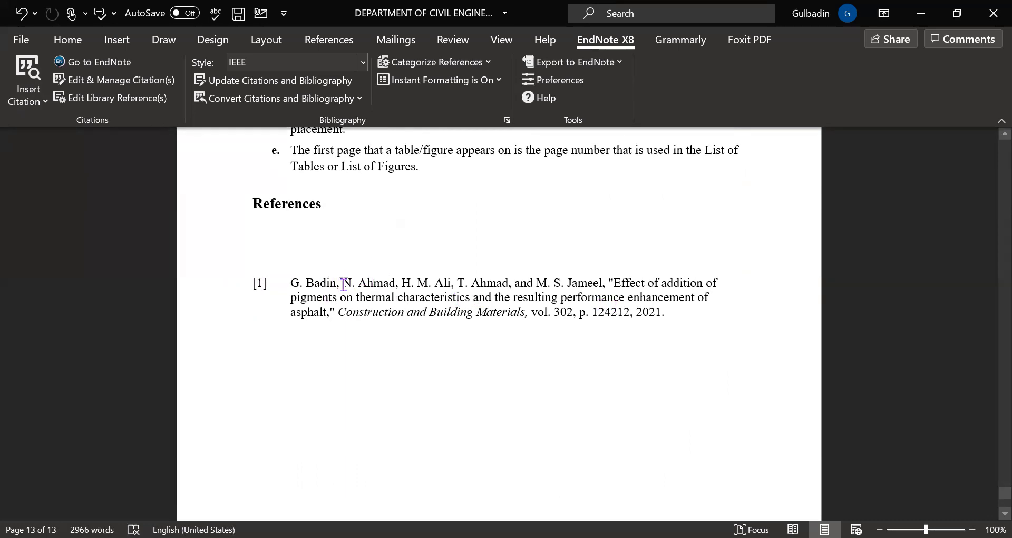
Place the insertion point after "used" in the Divisions and Subdivisions paragraph, adding a space before the comma.
left_click_drag(991, 493, 992, 210)
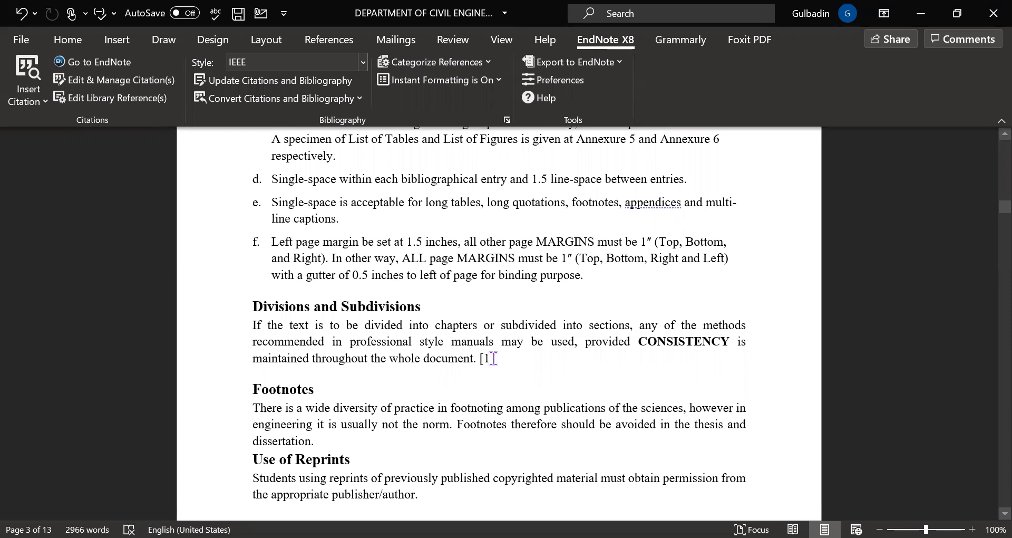
scroll(493, 359, "up", 2)
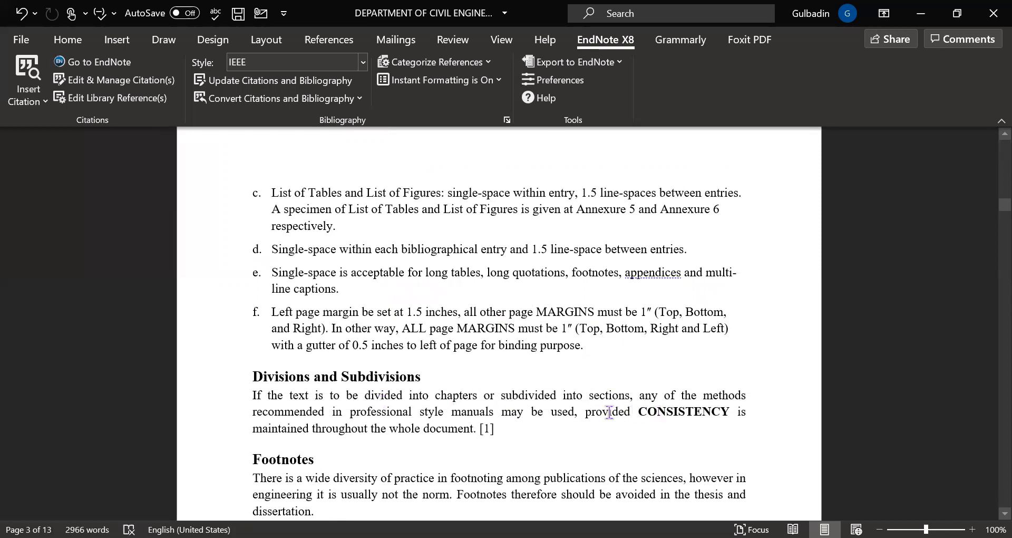
left_click(576, 412)
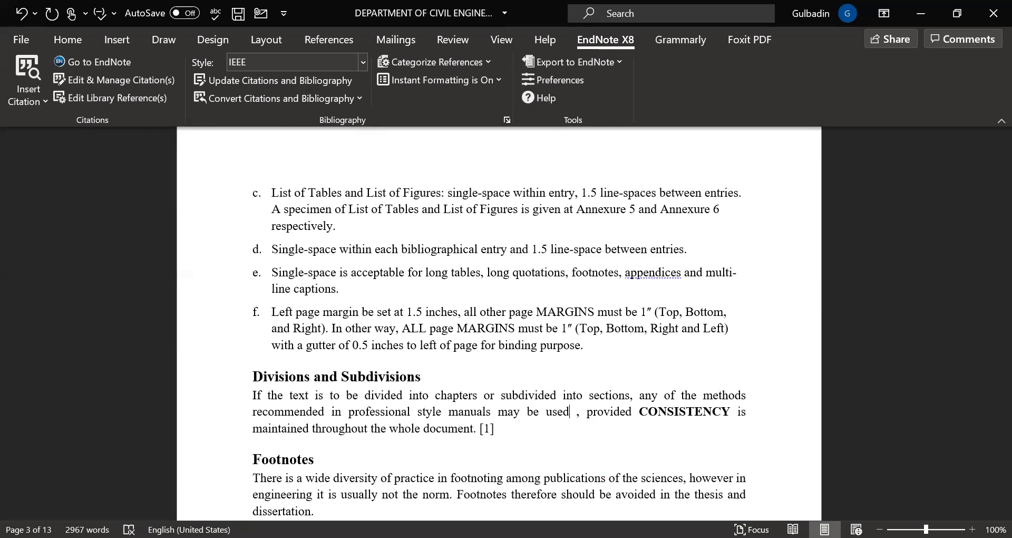
Switch to EndNote and, among all references, select the 2020 Physica A article "Experimental investigation into the thermal augmentation of pigmented asphalt".
key("alt+Tab")
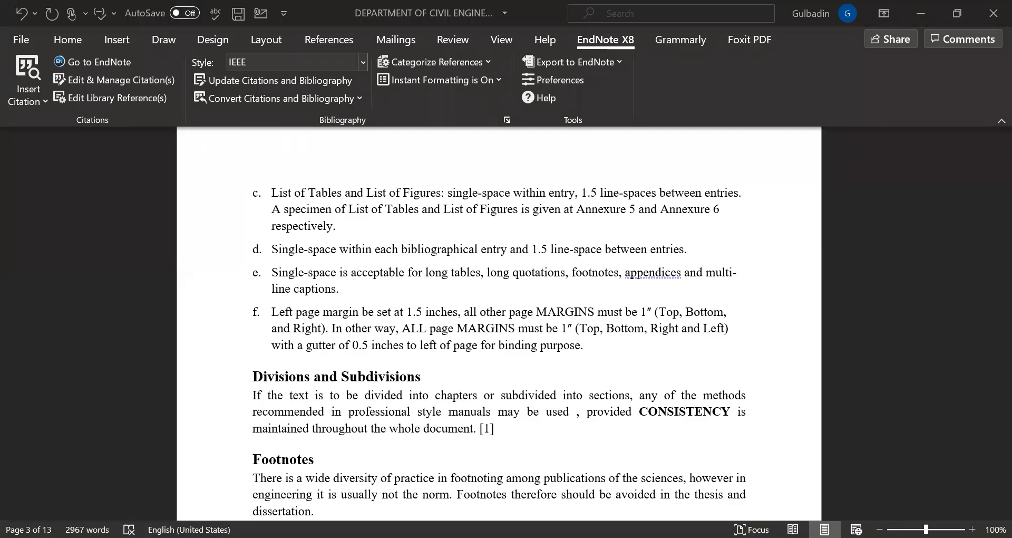
left_click(181, 119)
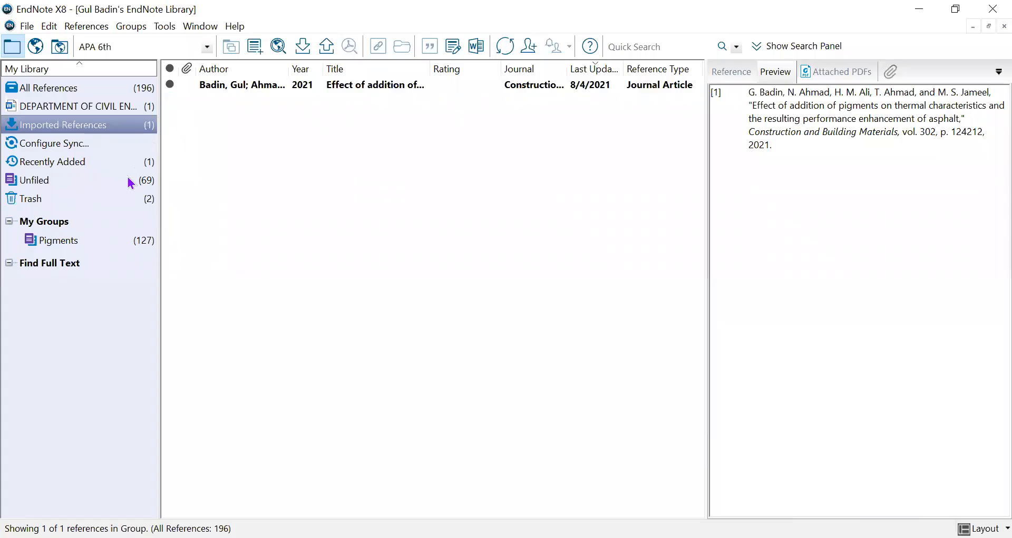
left_click(98, 88)
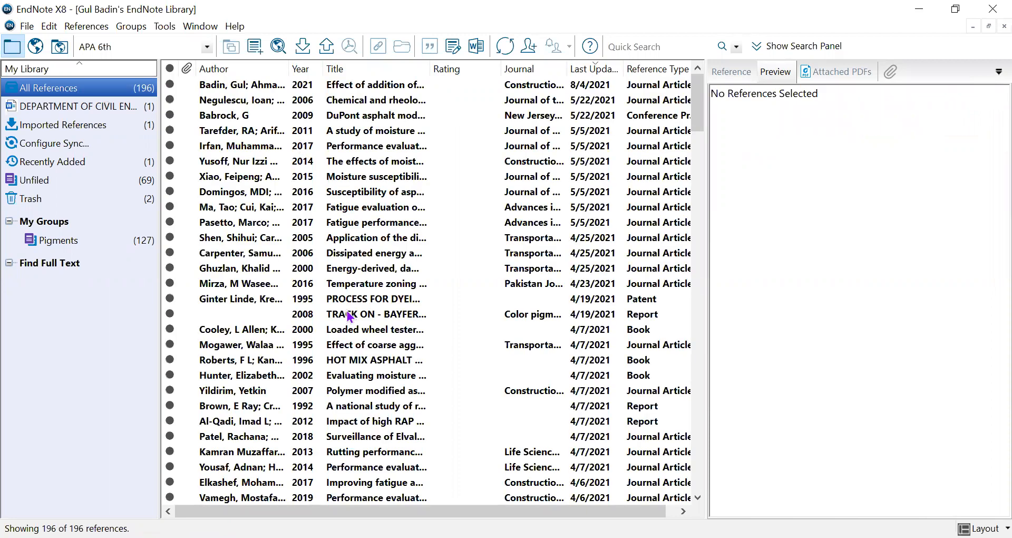
scroll(415, 330, "down", 3)
scroll(415, 330, "down", 2)
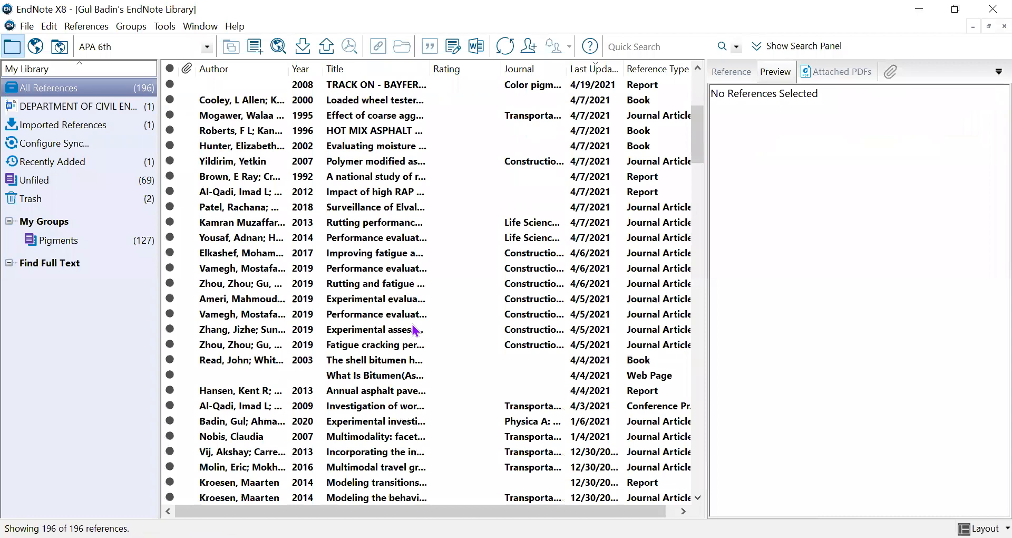
left_click(385, 424)
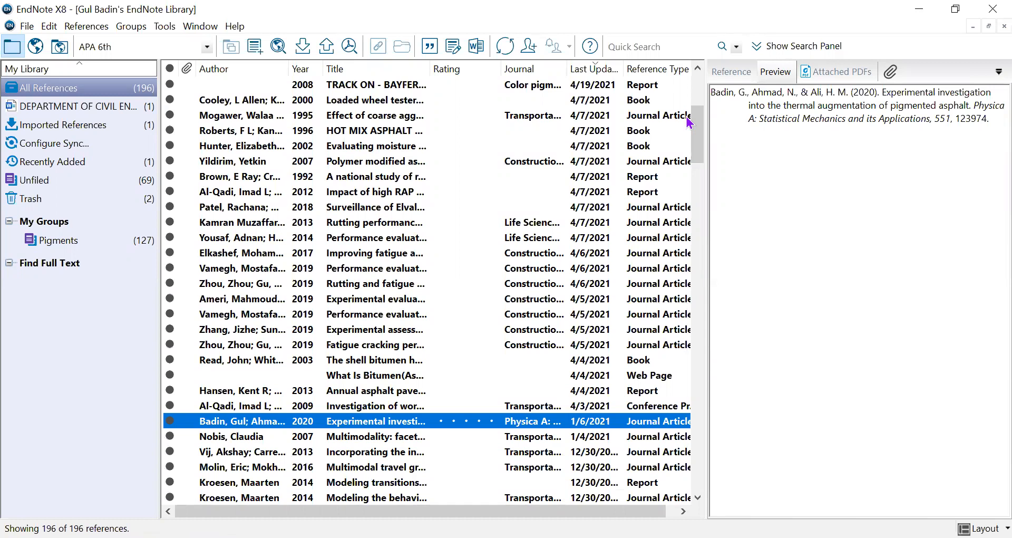
Return to Word and insert the reference selected in EndNote as an in-text citation after "used" in the Divisions and Subdivisions paragraph.
key("alt+Tab")
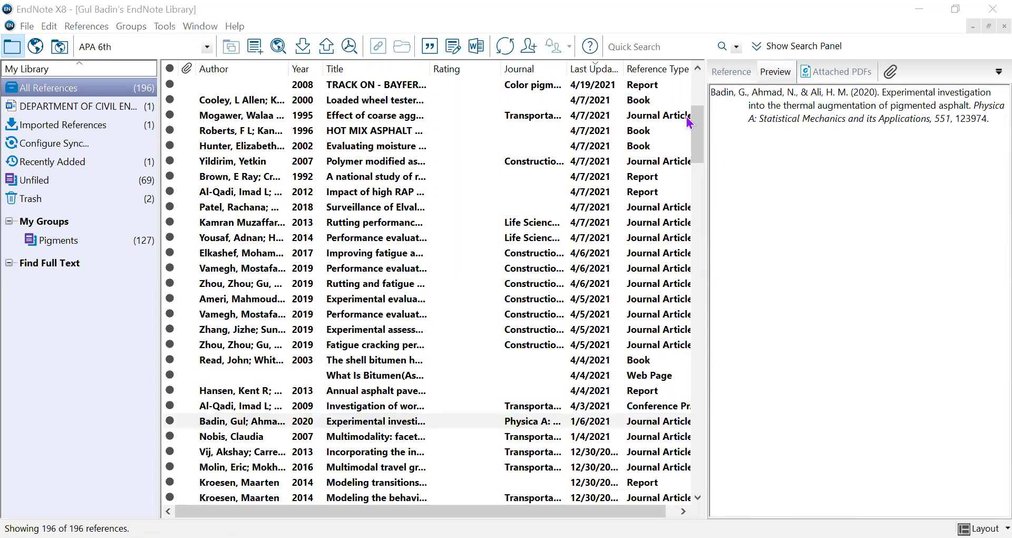
key("alt+Tab")
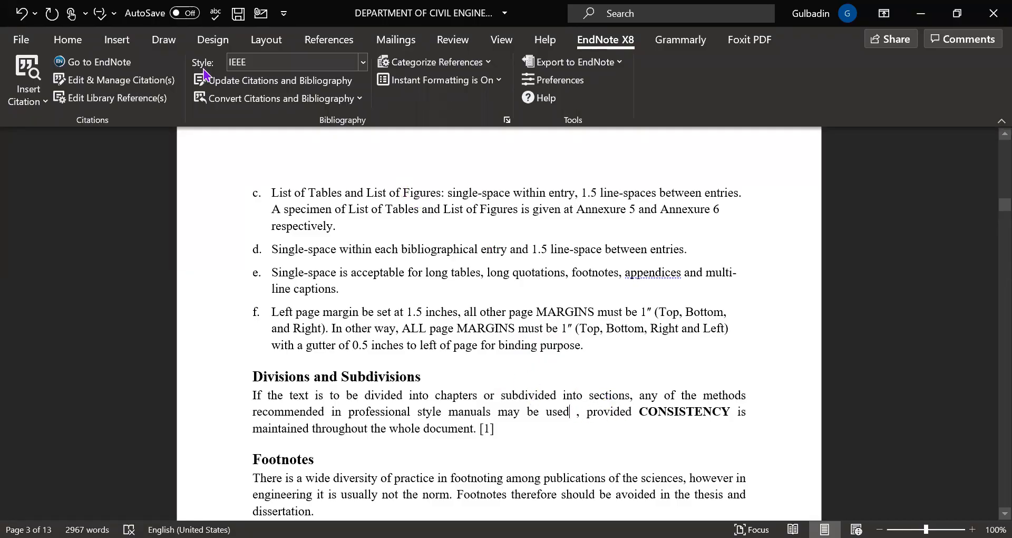
left_click(21, 105)
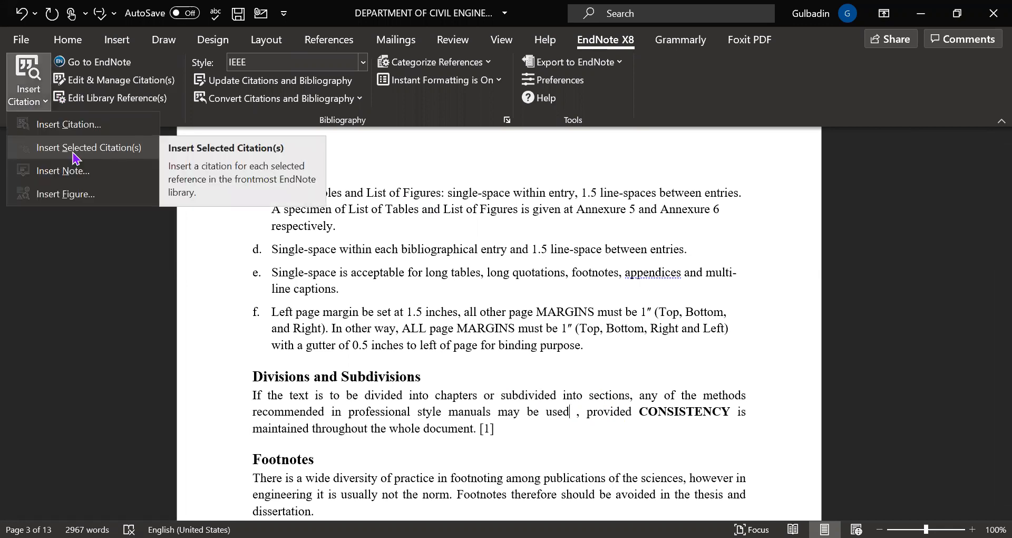
left_click(77, 158)
left_click(486, 425)
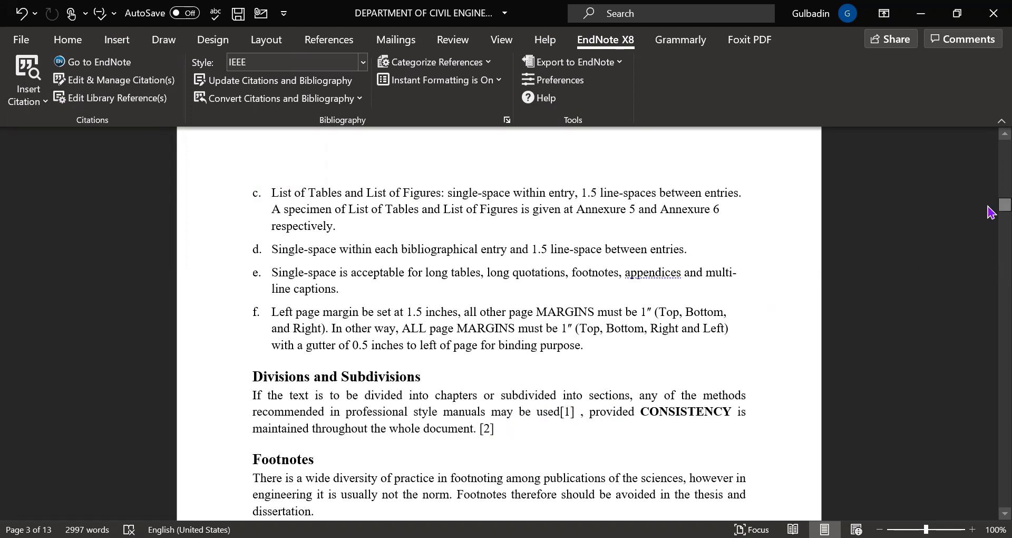
Examine the order and formatting of the bibliography entries in the References section, including the journal name of the Construction and Building Materials article.
left_click_drag(990, 208, 988, 497)
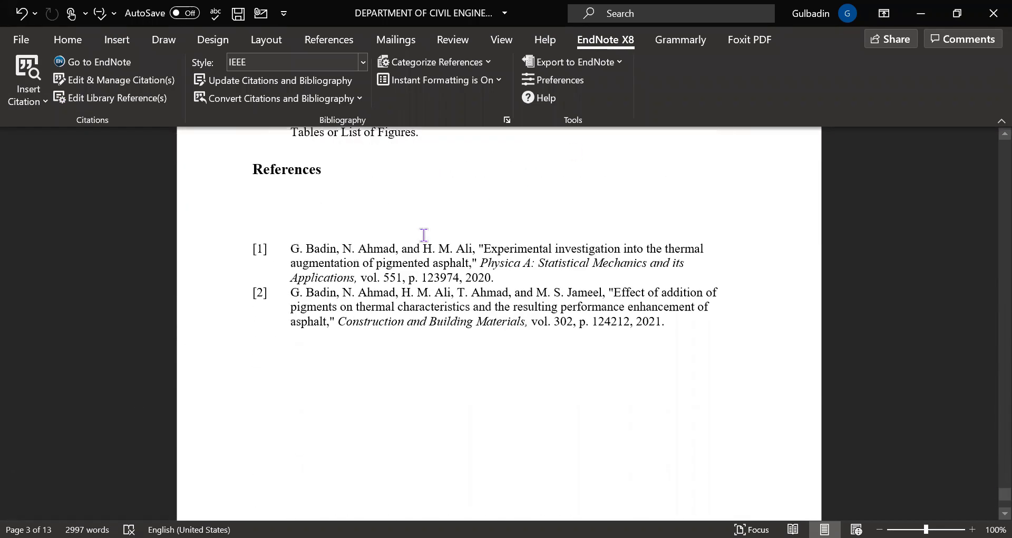
left_click_drag(340, 322, 526, 320)
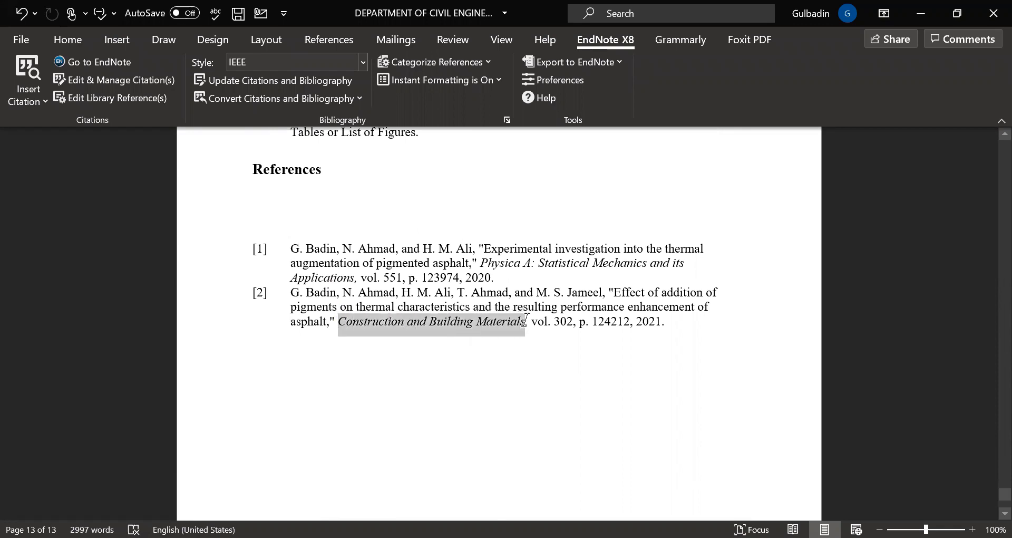
left_click(294, 247)
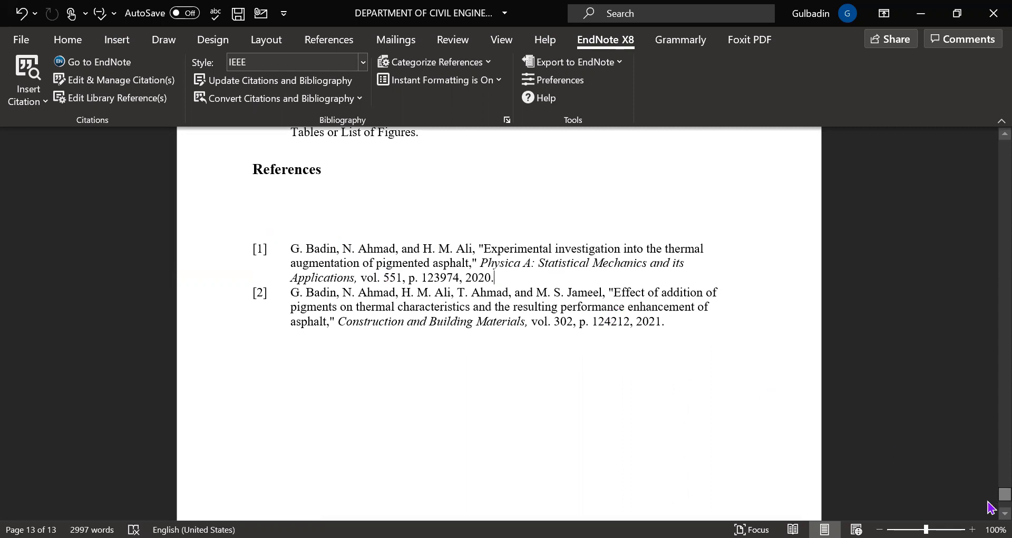
Return to the Divisions and Subdivisions paragraph and choose APA 6th as the EndNote citation style.
left_click_drag(990, 492, 991, 223)
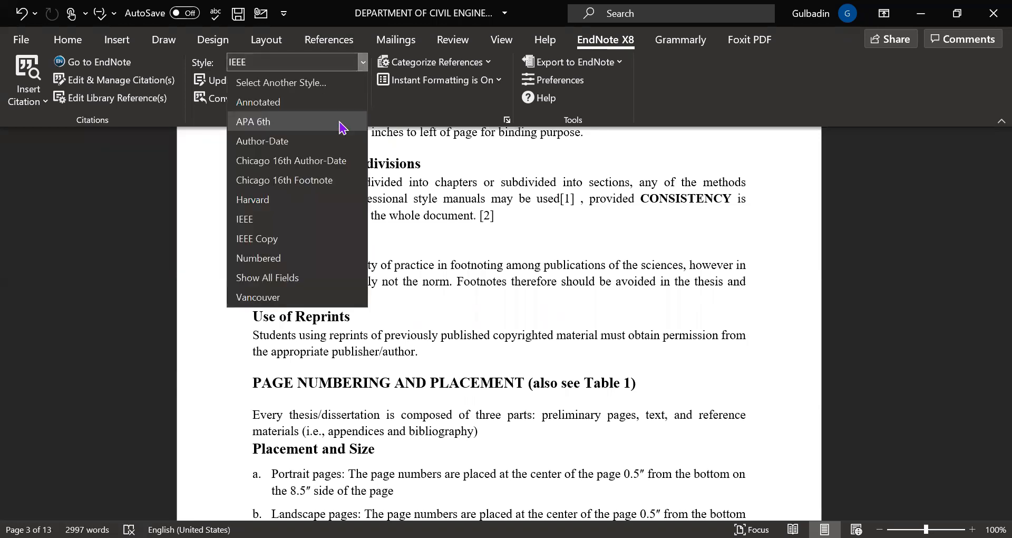
left_click(340, 122)
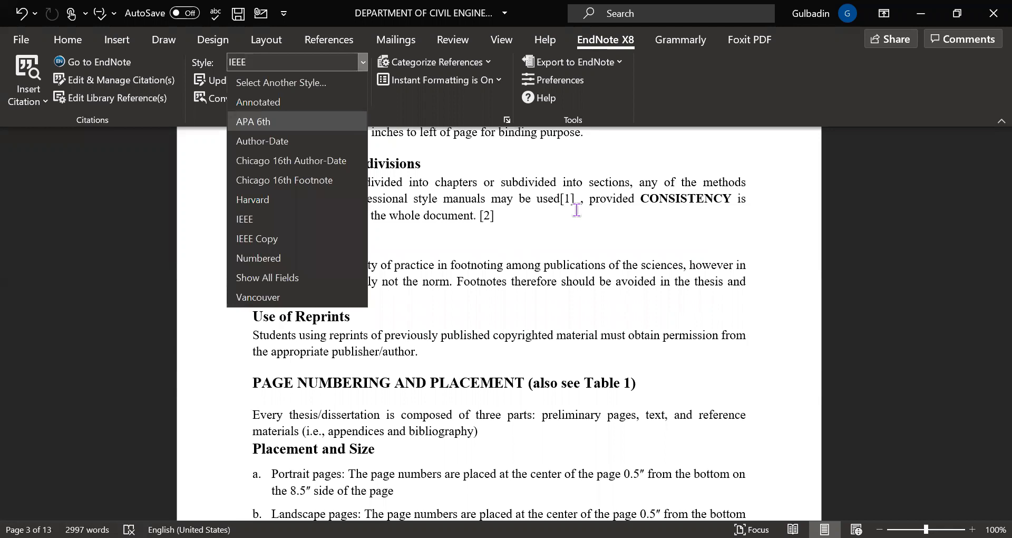